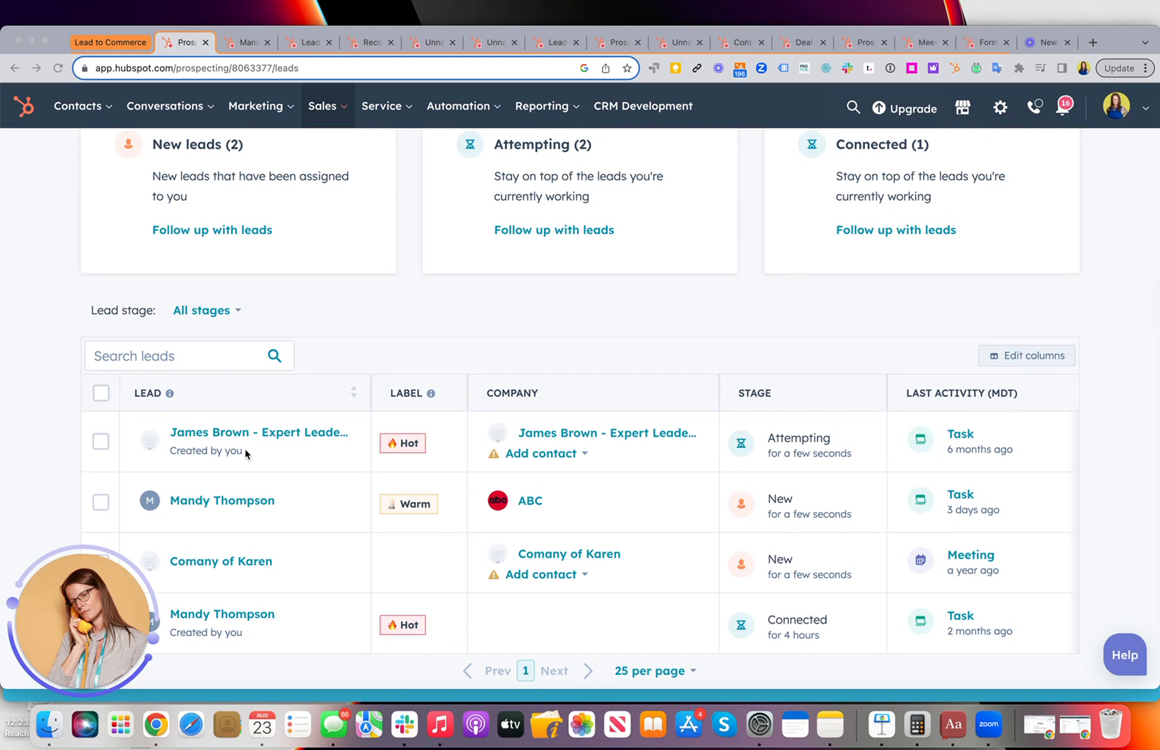
- Look over the prospecting leads overview, and open the stage choices of the contact's Warm lead on the contact record
scroll(245, 454, "up", 5)
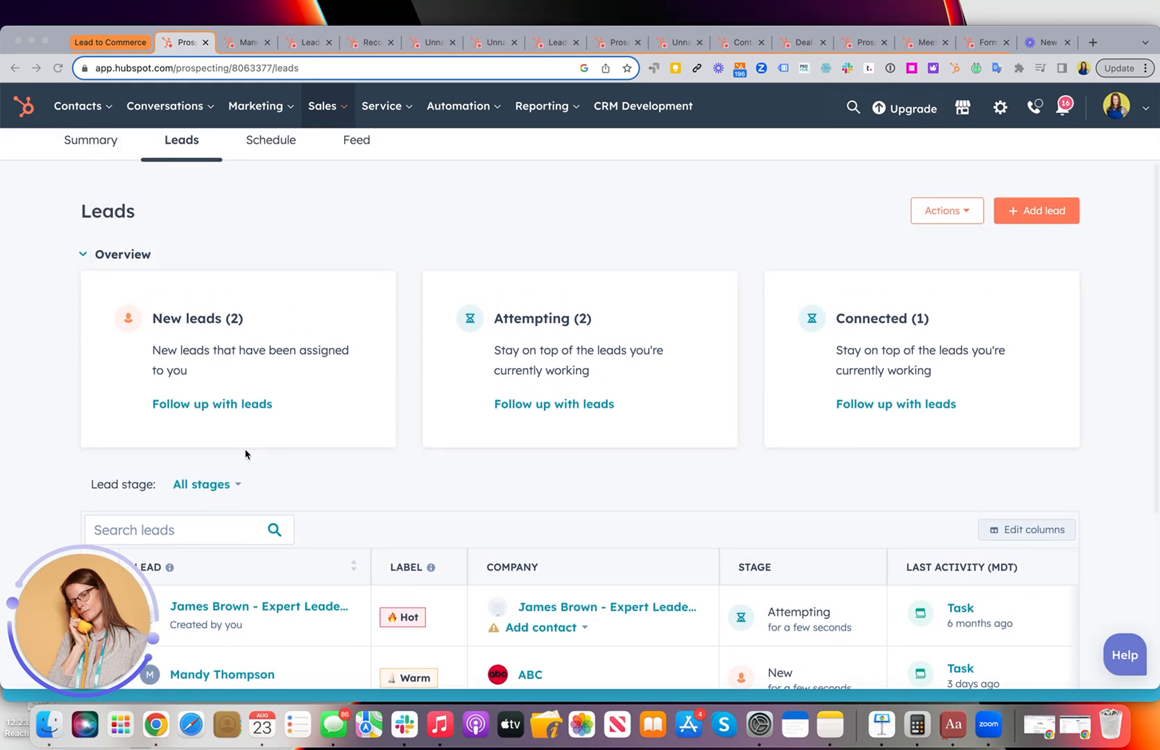
scroll(341, 204, "down", 4)
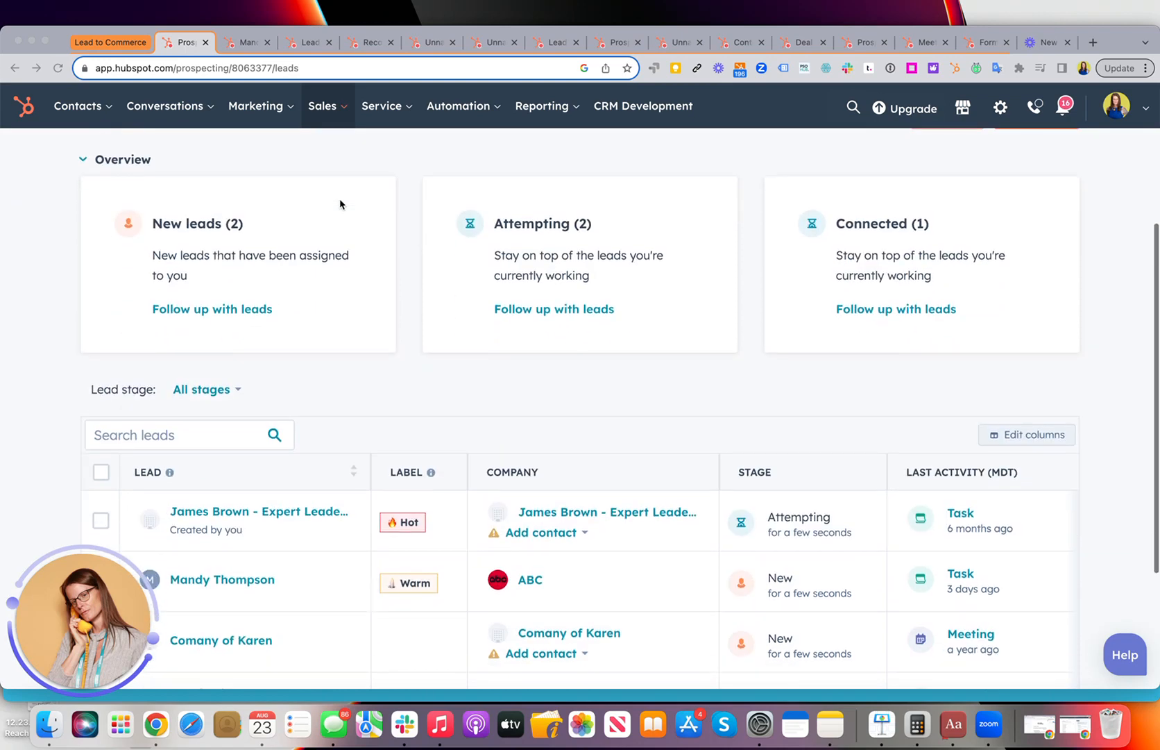
scroll(340, 204, "up", 3)
left_click(243, 43)
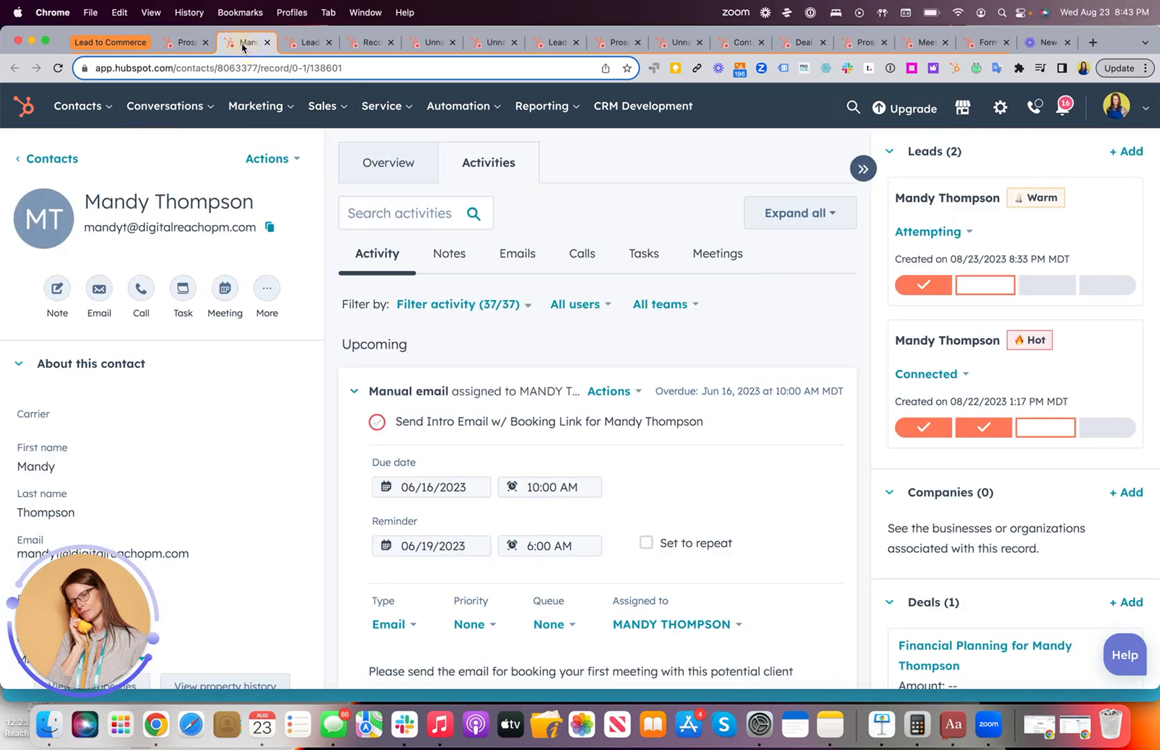
left_click(946, 230)
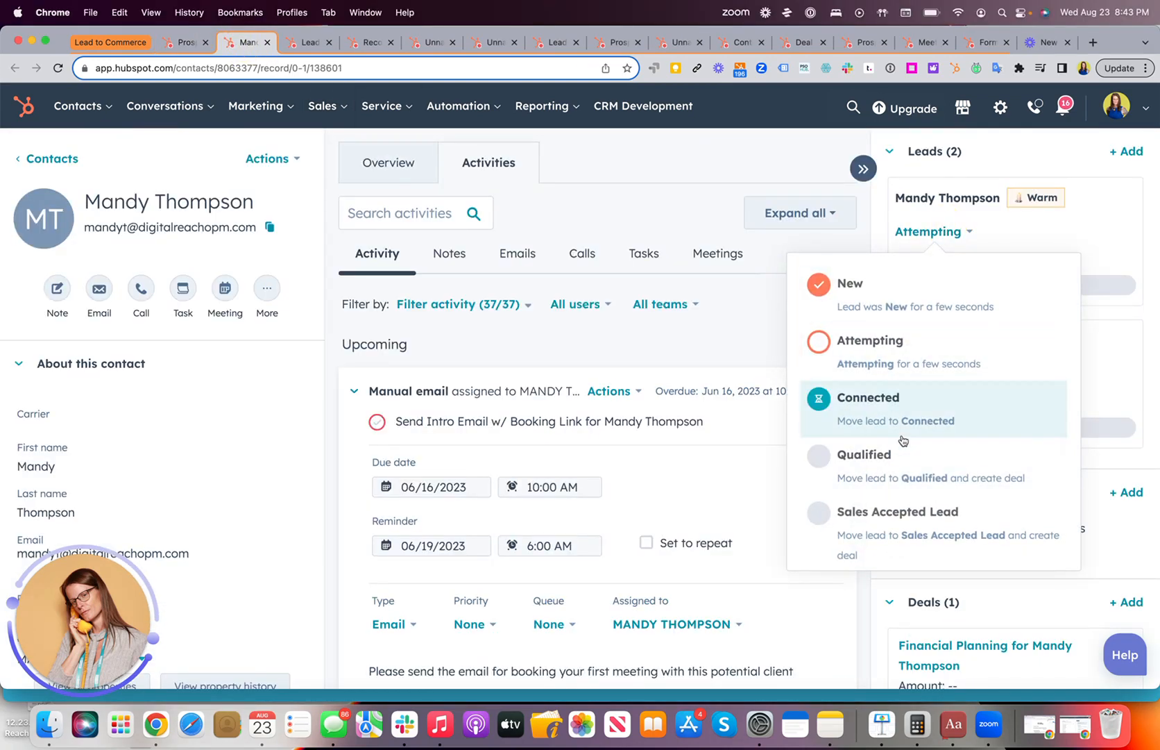
- Review the configured lead stages in the Leads settings, from New through Unqualified
left_click(316, 42)
left_click(367, 189)
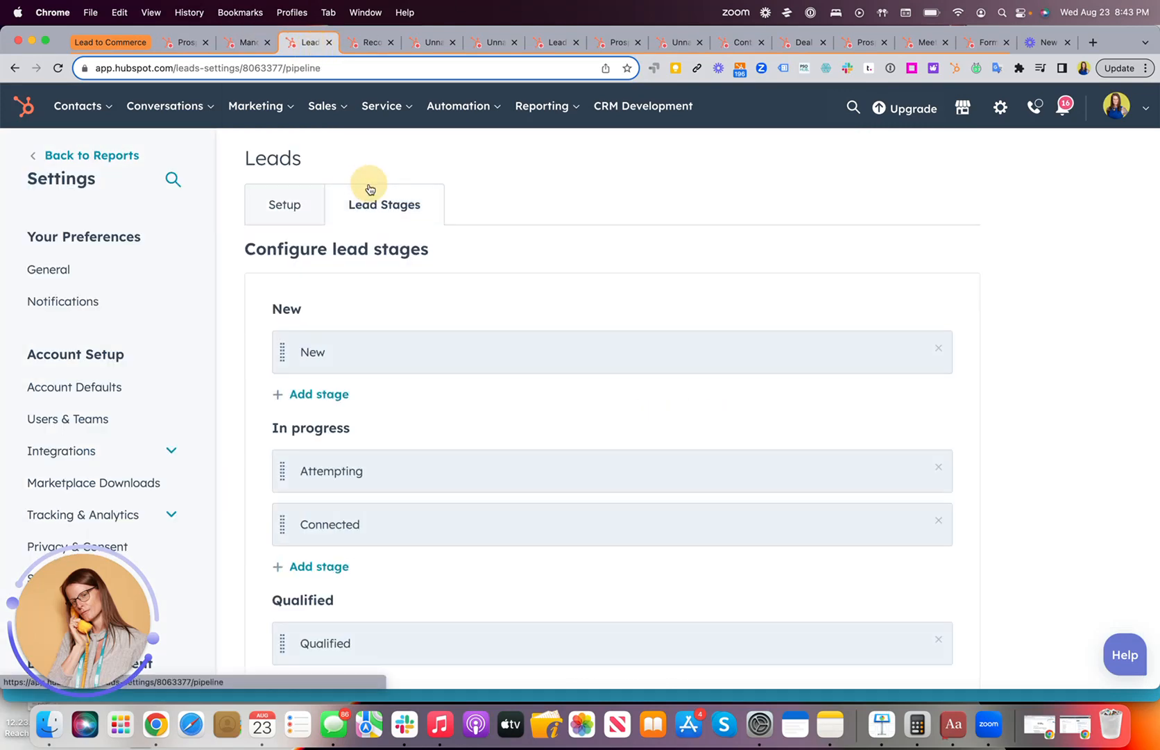
scroll(417, 456, "down", 4)
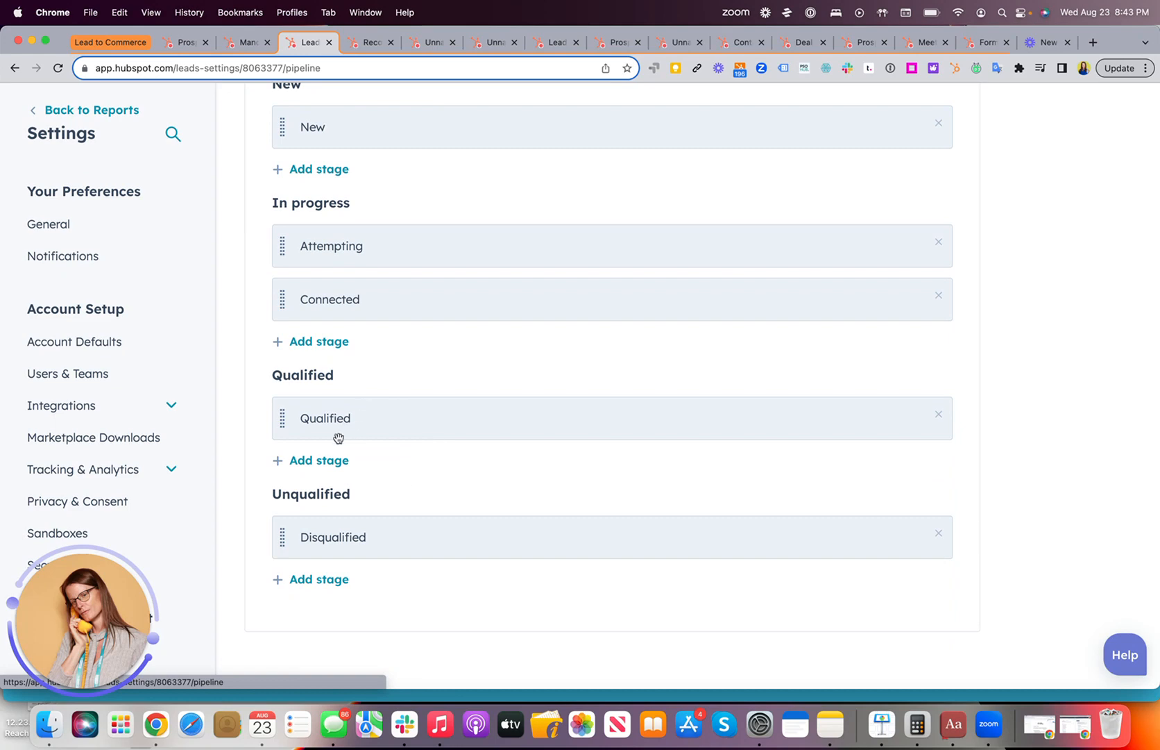
- Examine the deal form offered for moving the Warm lead to Qualified, including its deal owner choices, and leave without creating a deal
left_click(242, 44)
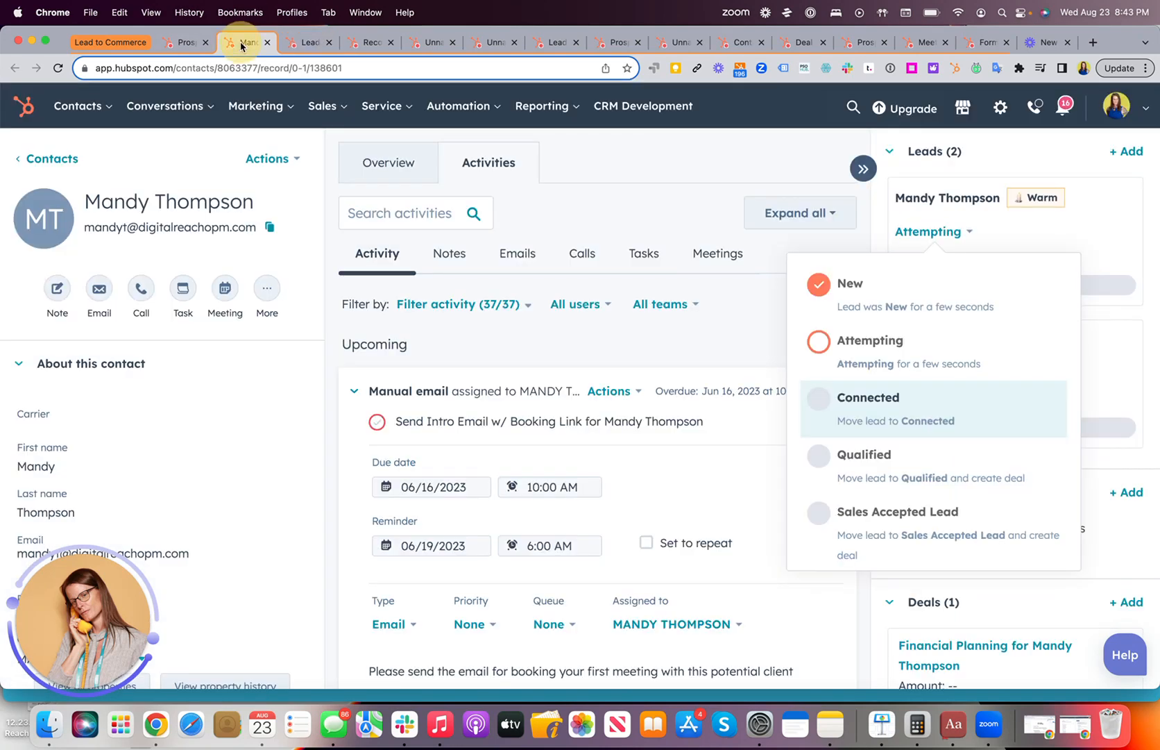
left_click(950, 398)
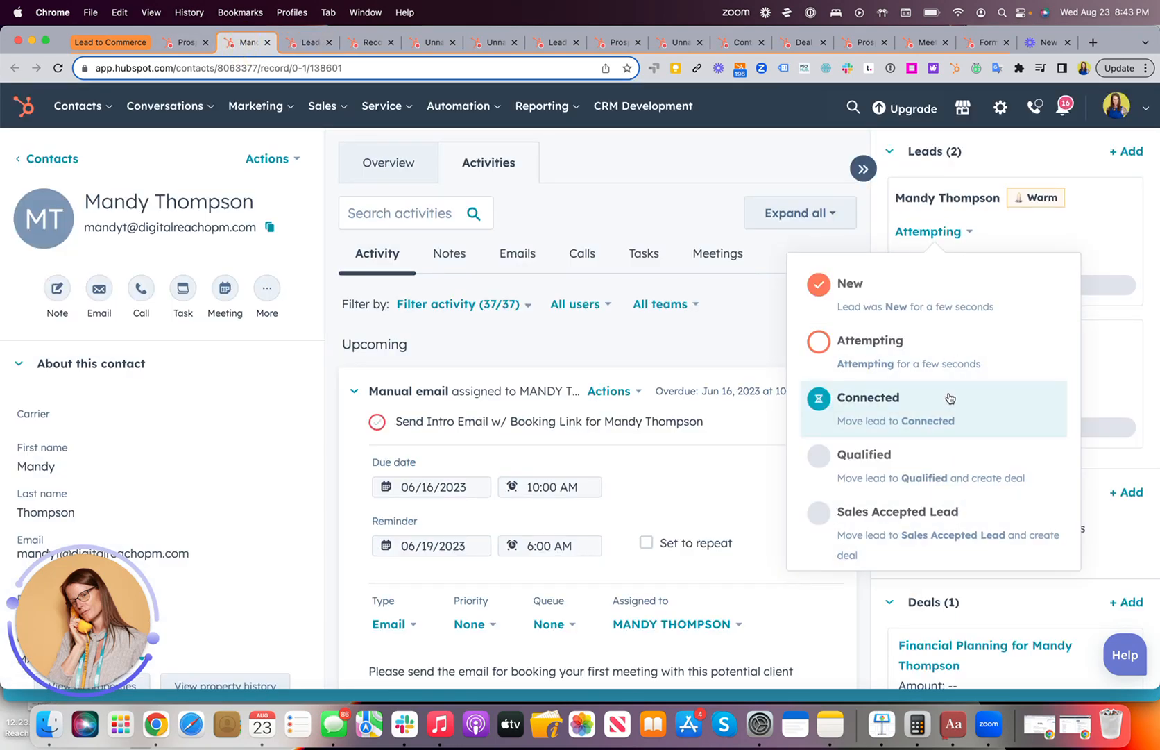
left_click(889, 478)
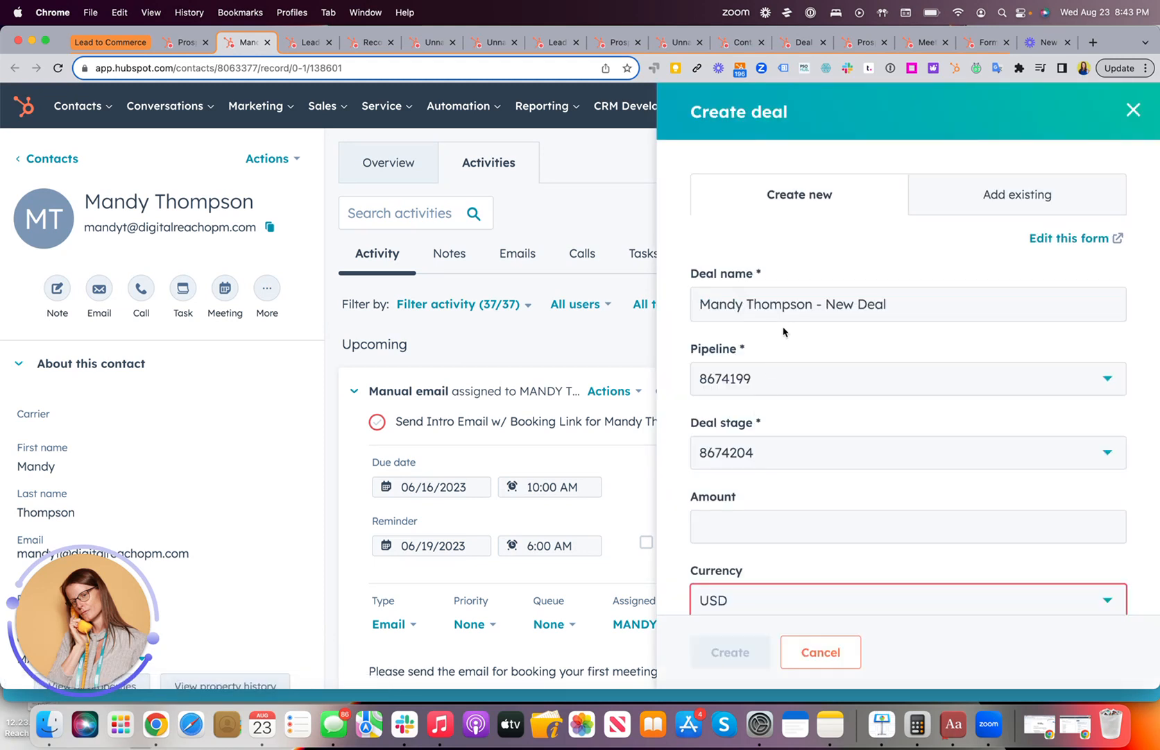
scroll(797, 390, "down", 3)
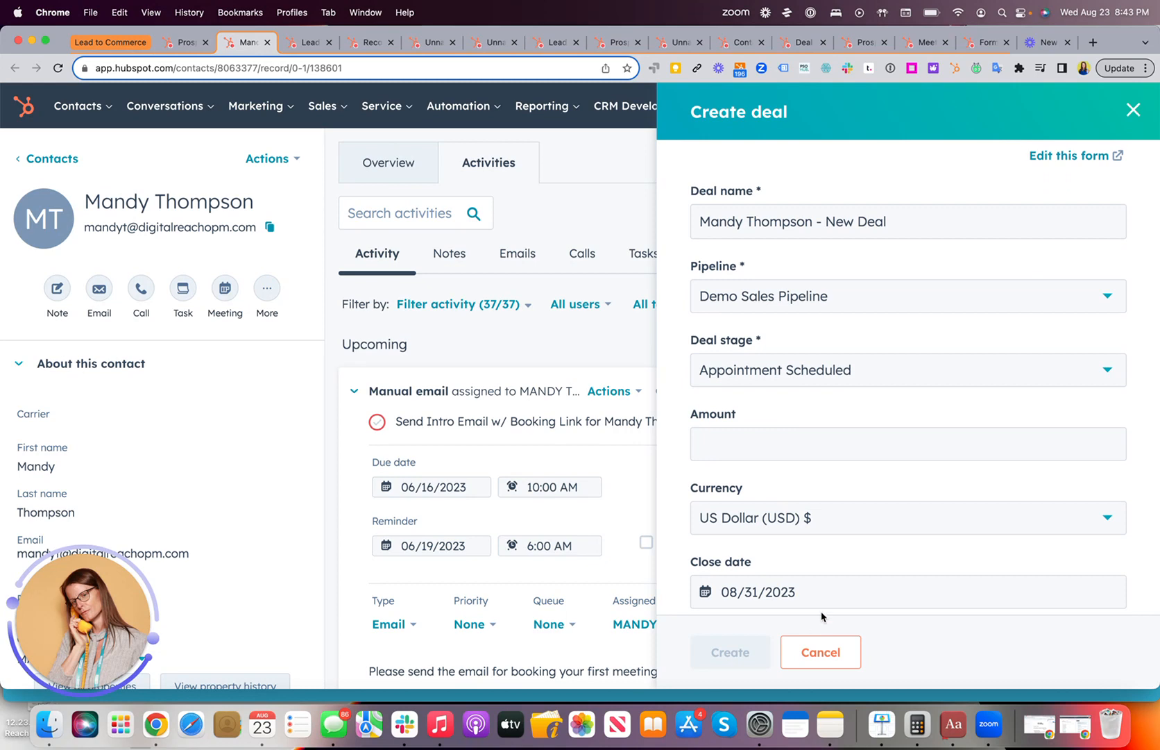
scroll(771, 520, "down", 10)
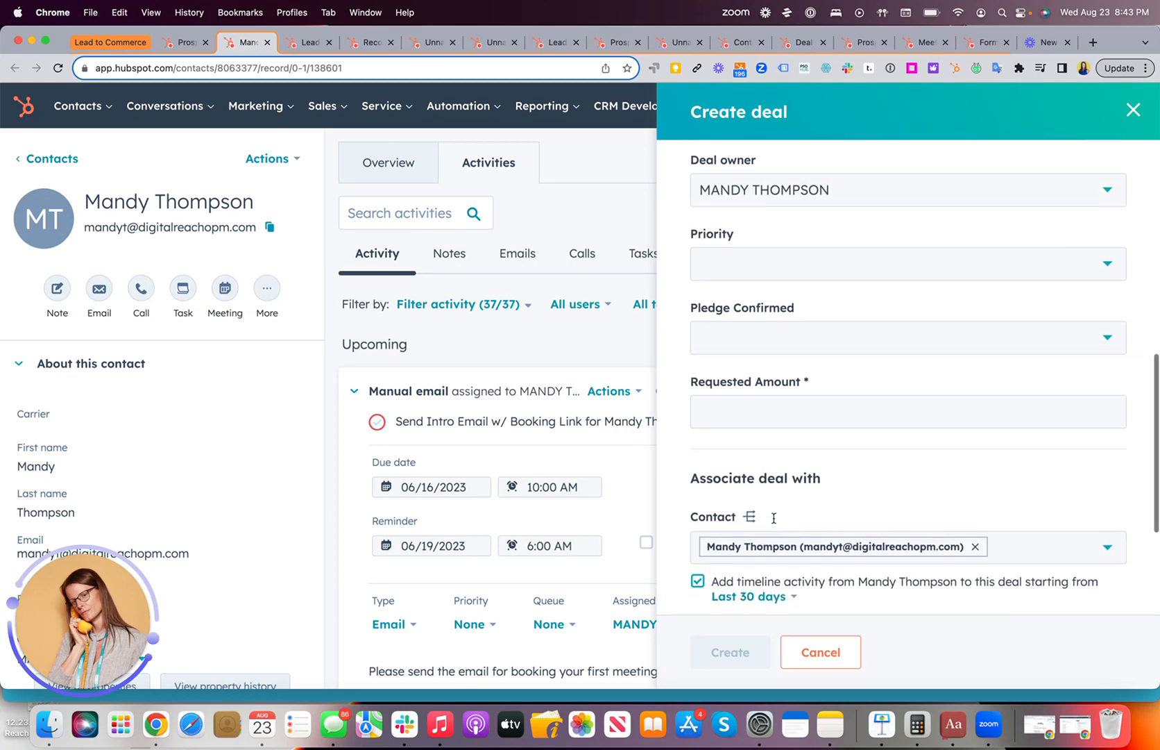
scroll(774, 518, "down", 1)
scroll(773, 517, "up", 5)
left_click(785, 453)
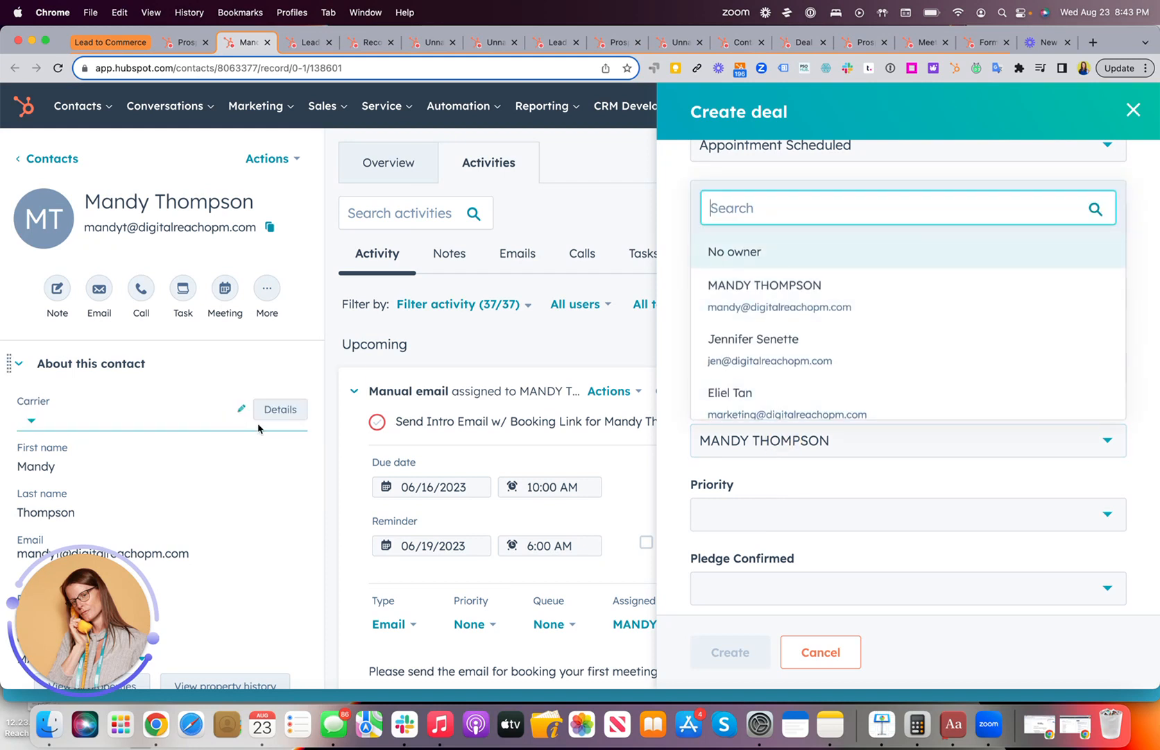
left_click(327, 376)
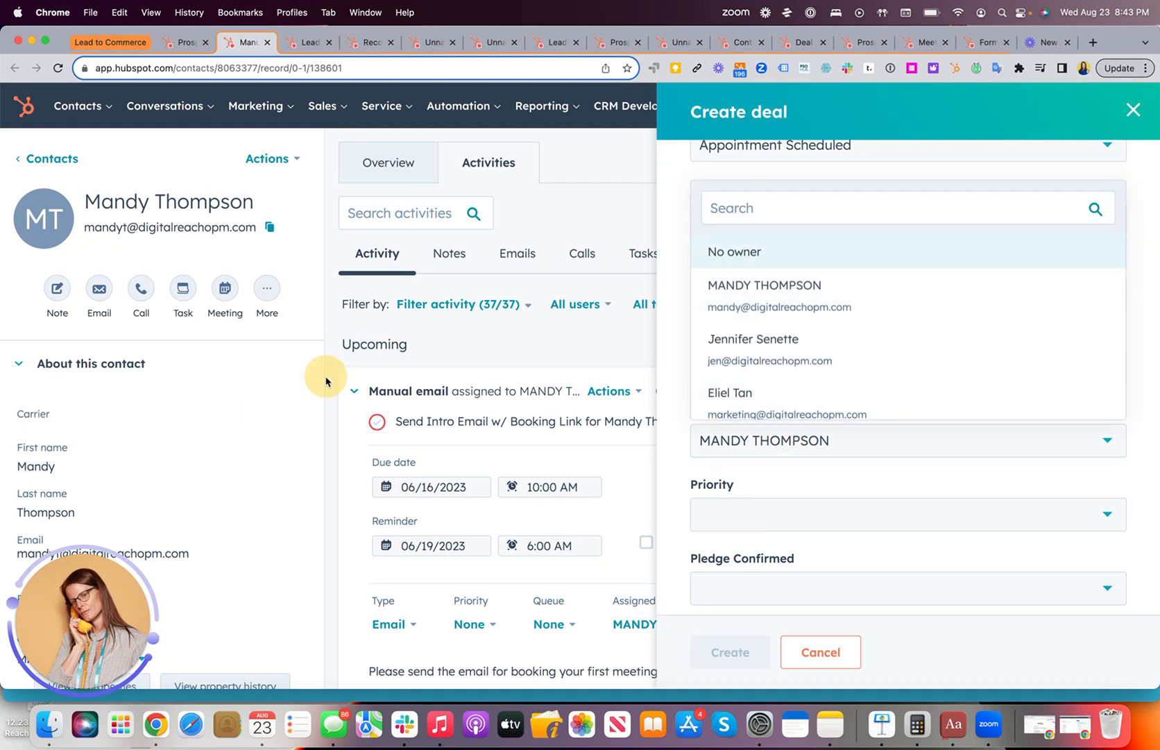
left_click(847, 651)
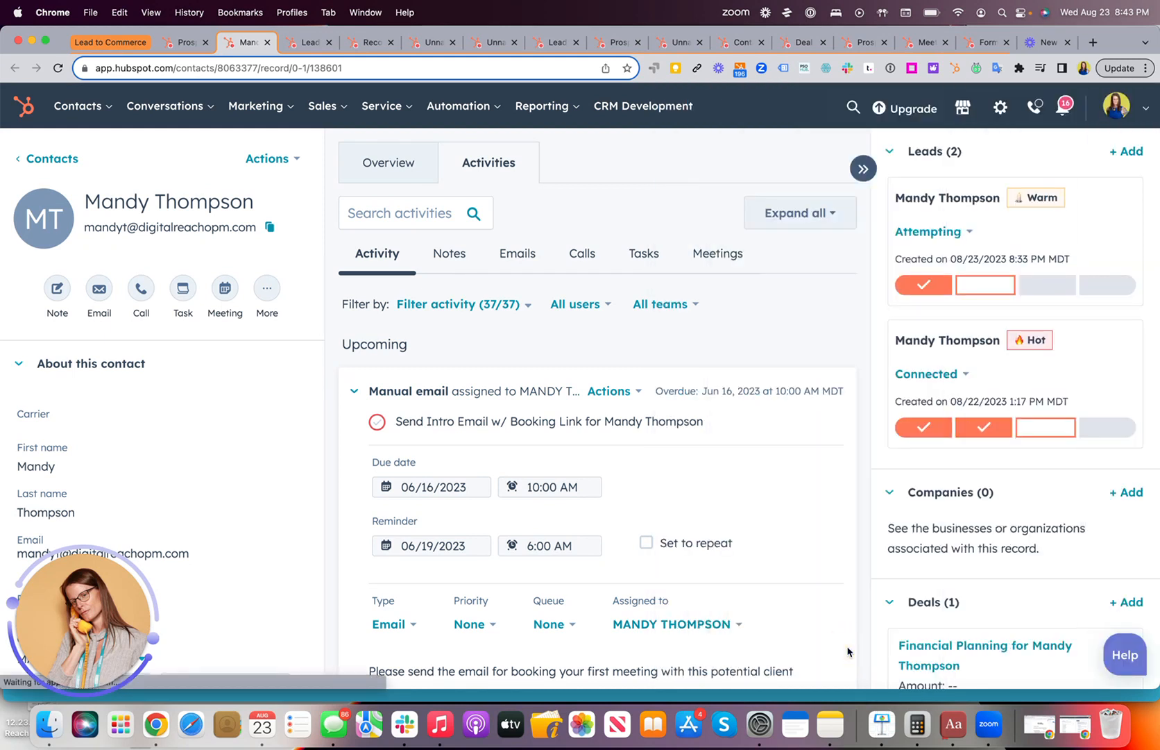
- Review the Warm lead's stage choices down to Disqualified, leaving the stage as it is
left_click(956, 235)
scroll(888, 479, "down", 2)
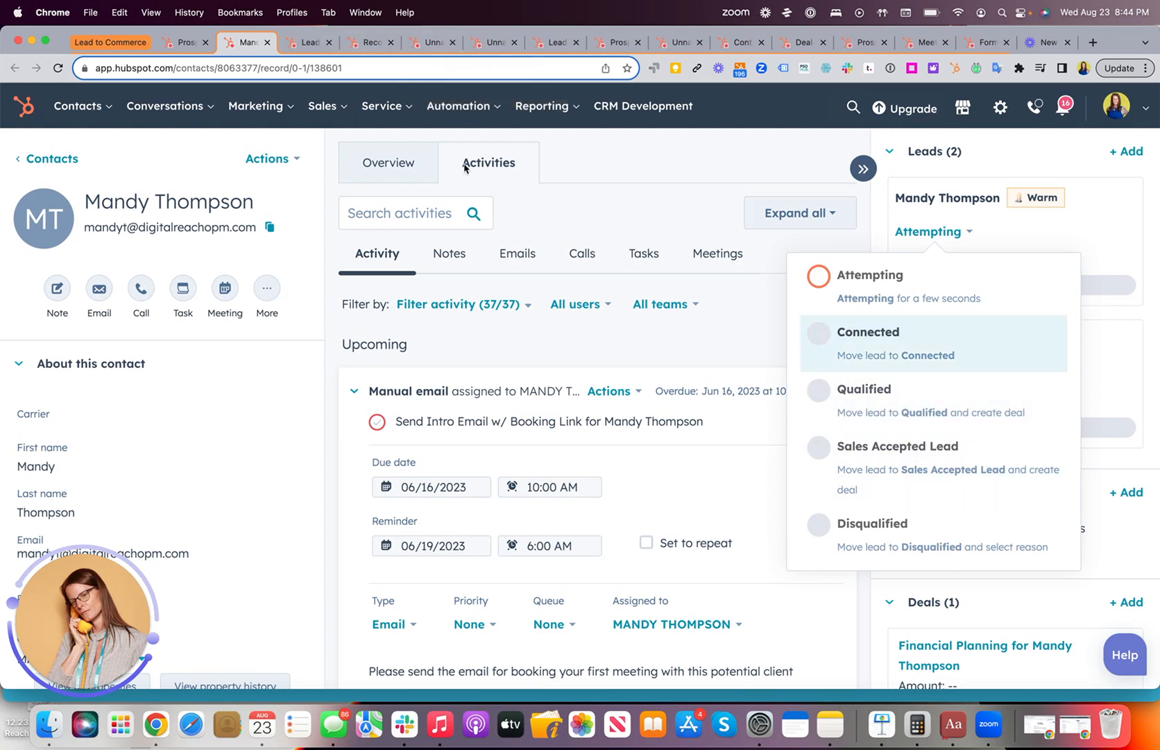
left_click(615, 146)
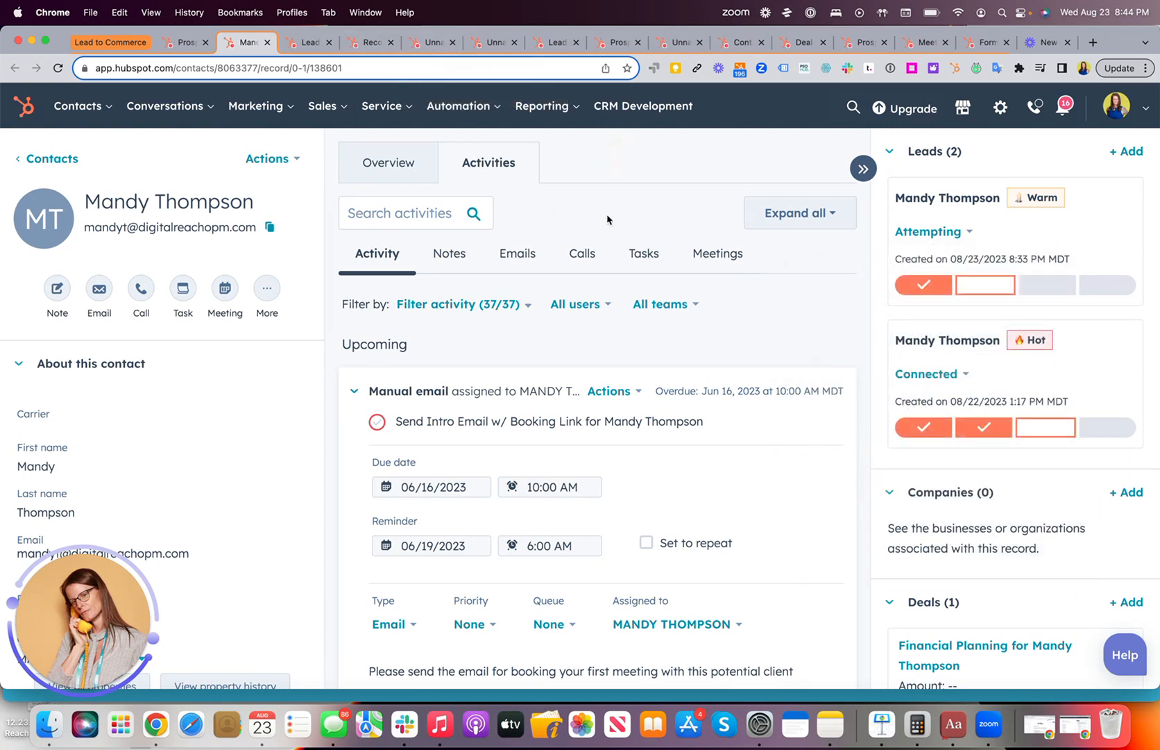
- Start a new meeting with the contact and set its host to the Test meeting rotation
left_click(727, 264)
left_click(785, 301)
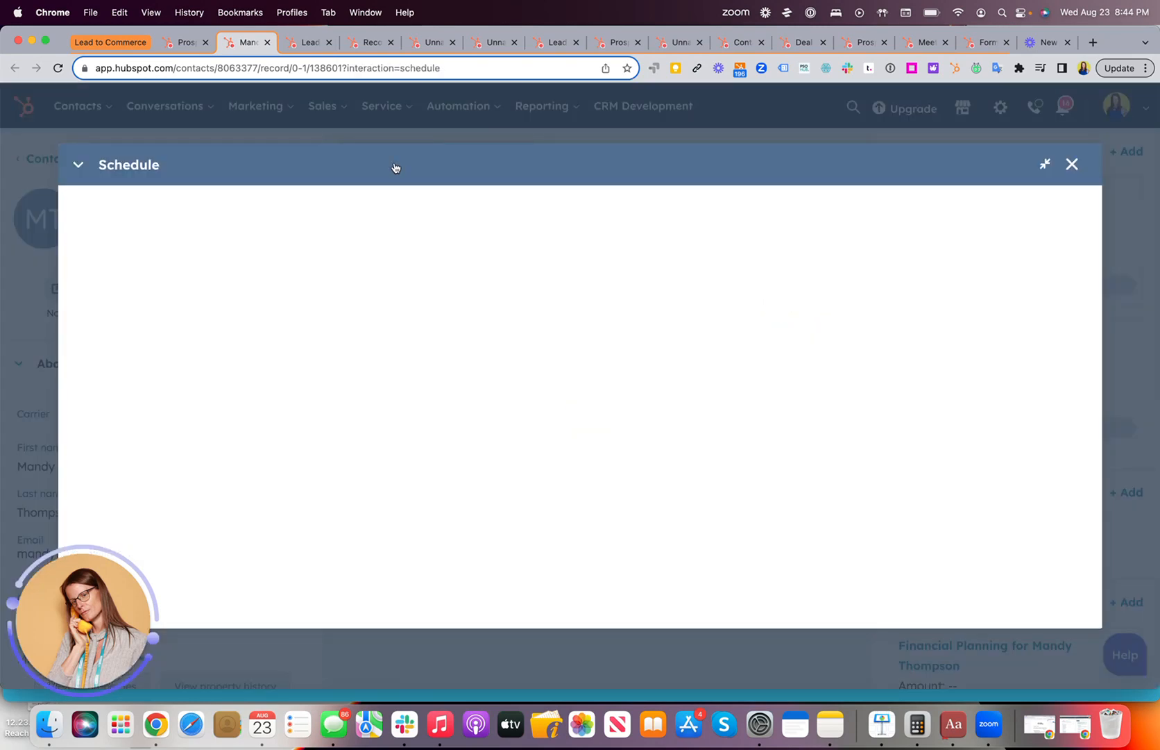
left_click(200, 244)
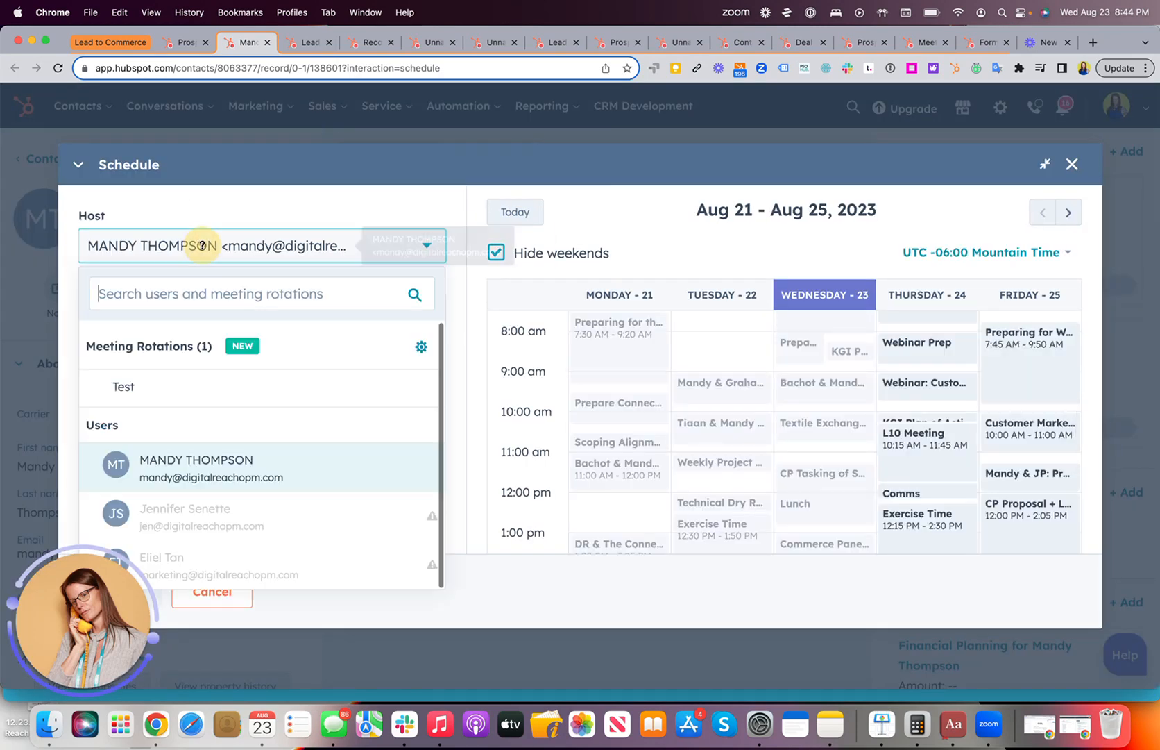
left_click(159, 386)
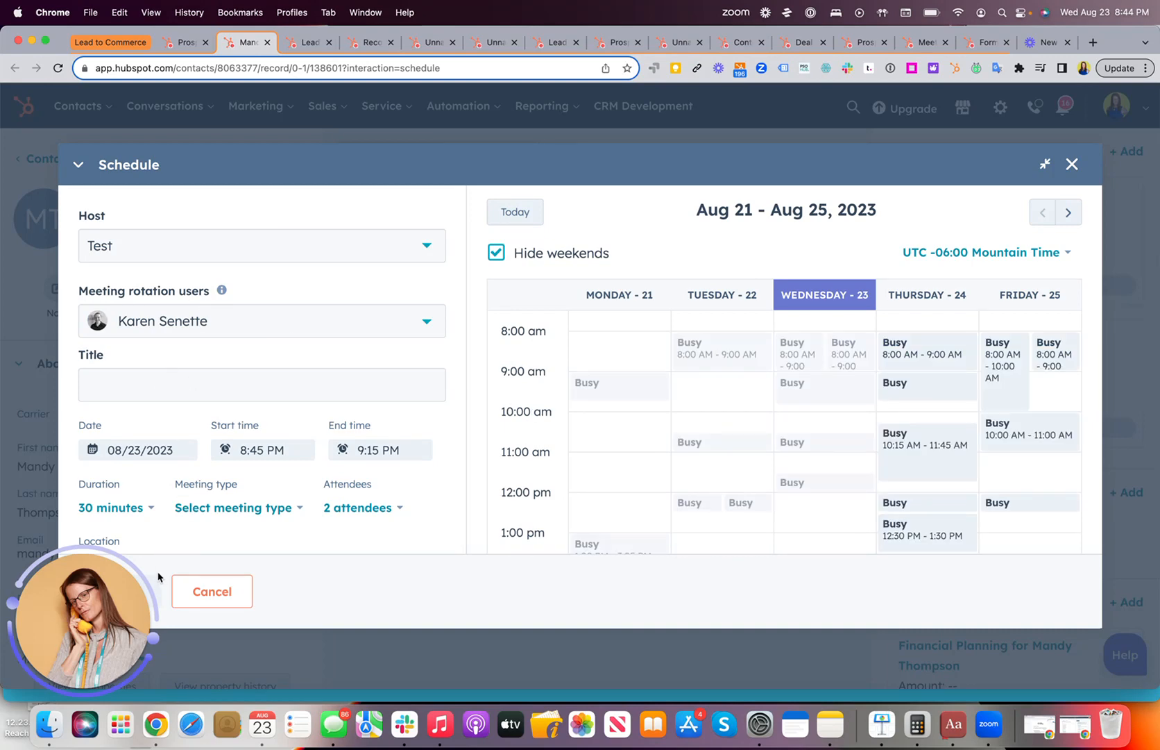
- Save the Contact Based - Update Leads workflow action that sets Lead Pipeline Stage to Qualified, and turn the workflow on
left_click(424, 42)
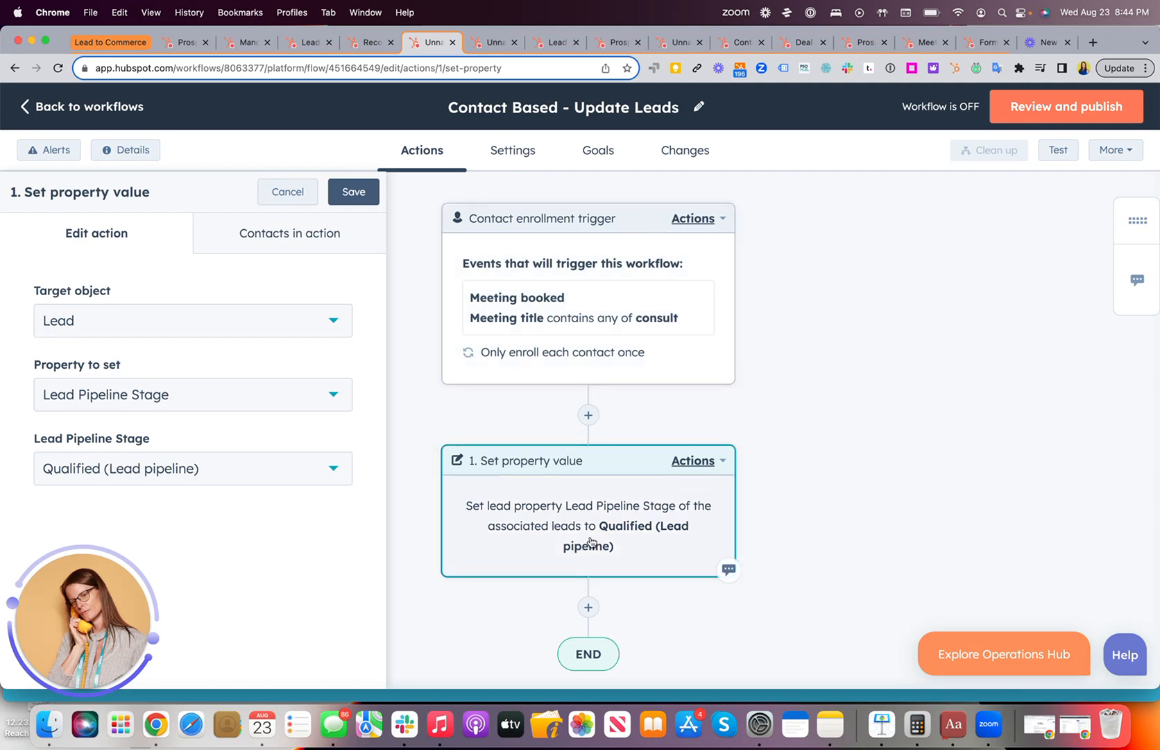
left_click(357, 193)
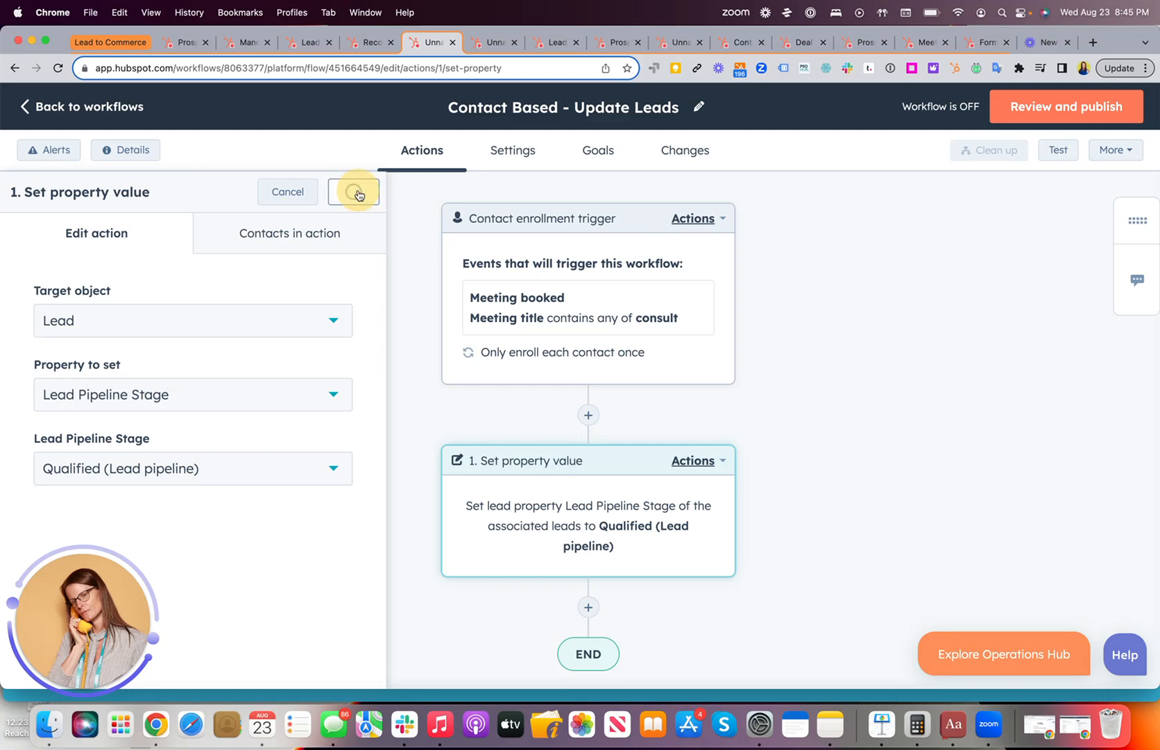
left_click(1038, 111)
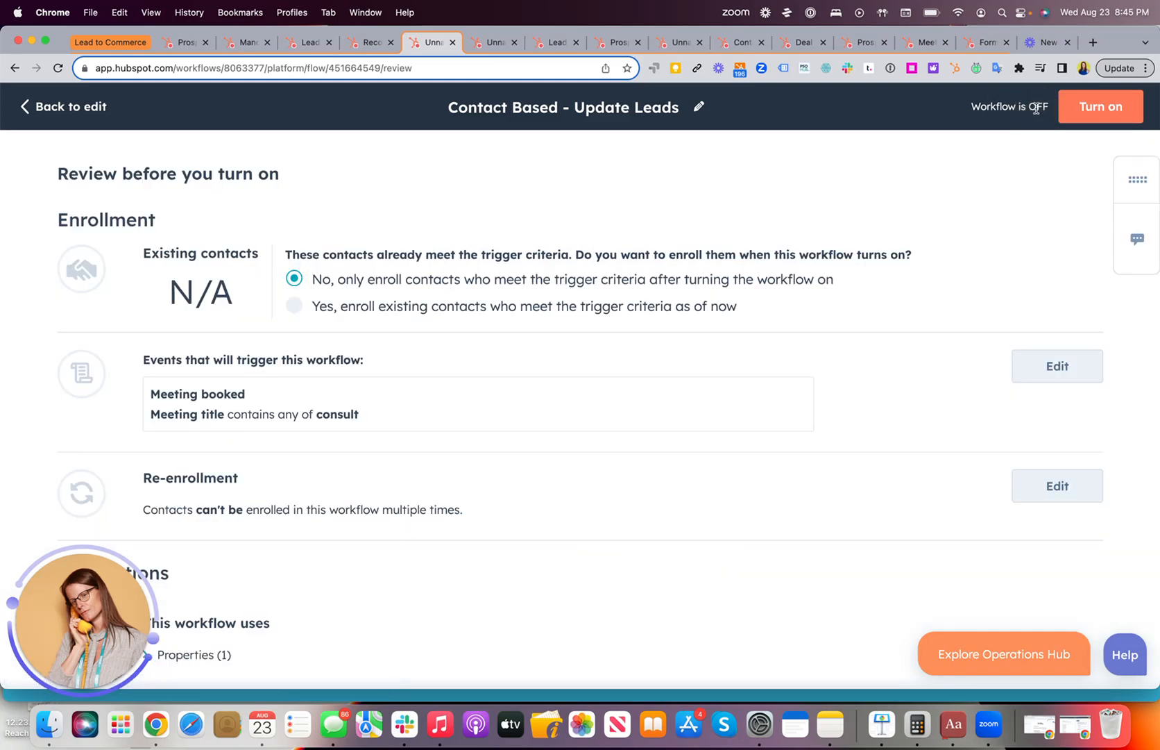
left_click(1101, 106)
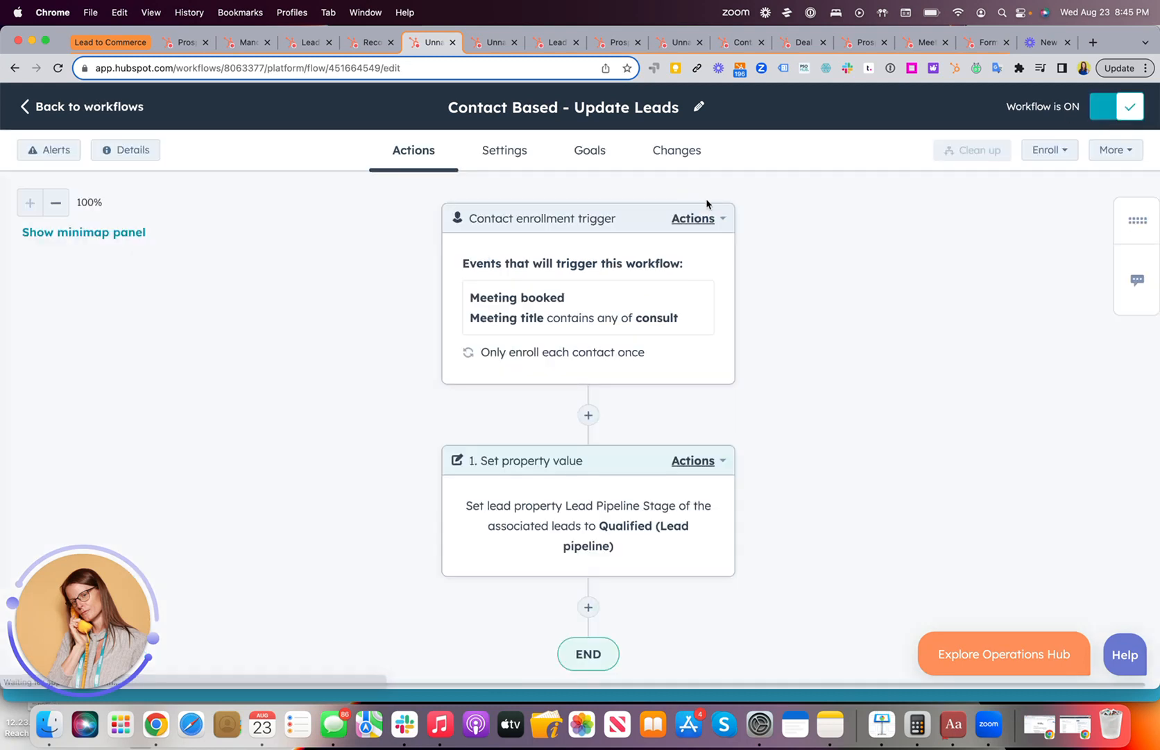
- Manually enroll one individual contact in the workflow, searching by name and choosing the record that matches the open contact
left_click(1071, 154)
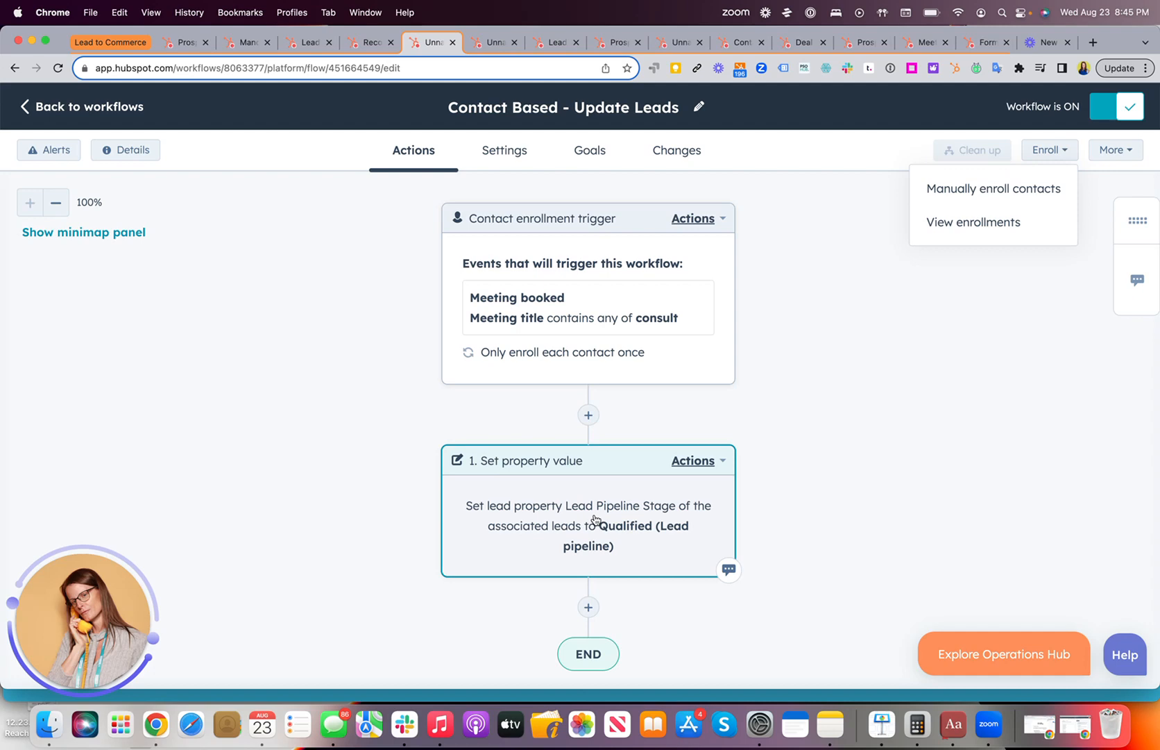
left_click(969, 188)
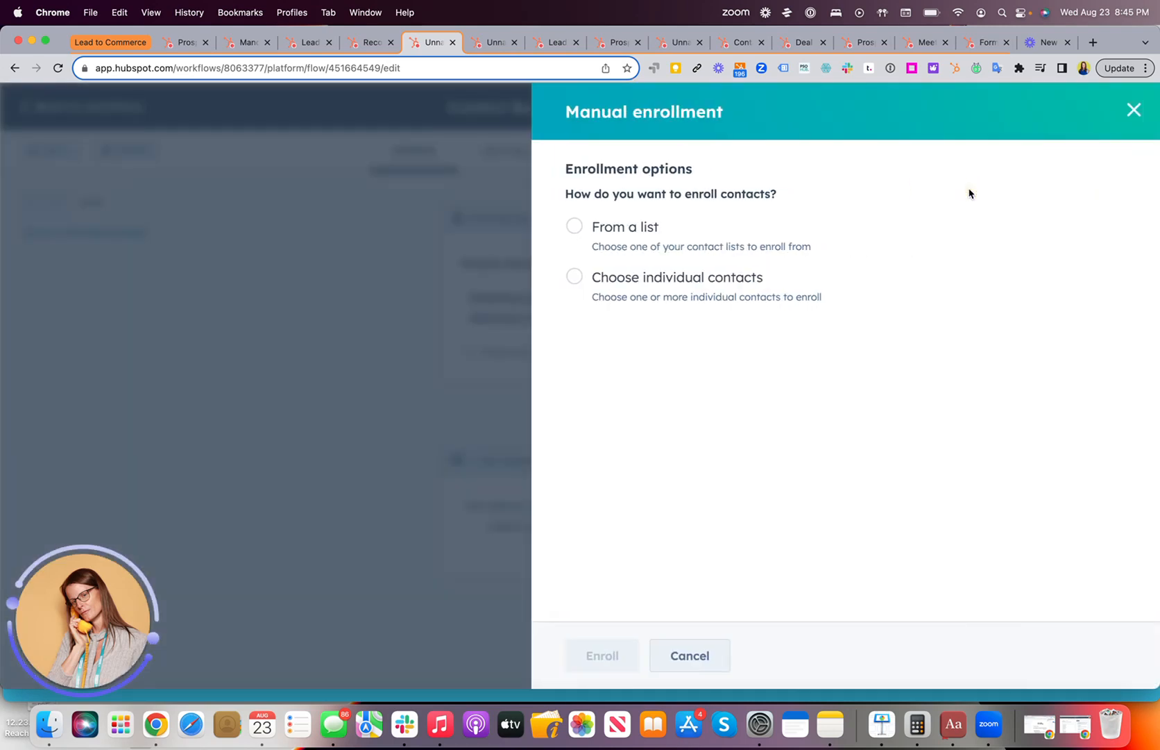
left_click(574, 278)
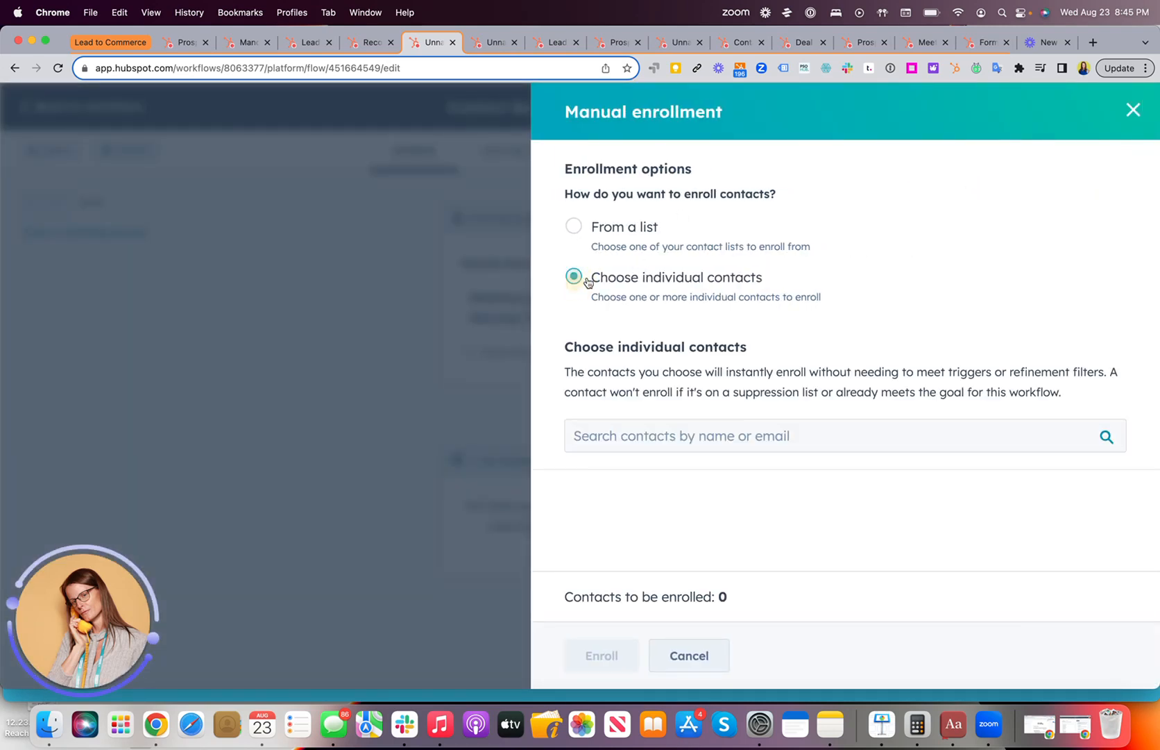
left_click(639, 448)
type("mandy t")
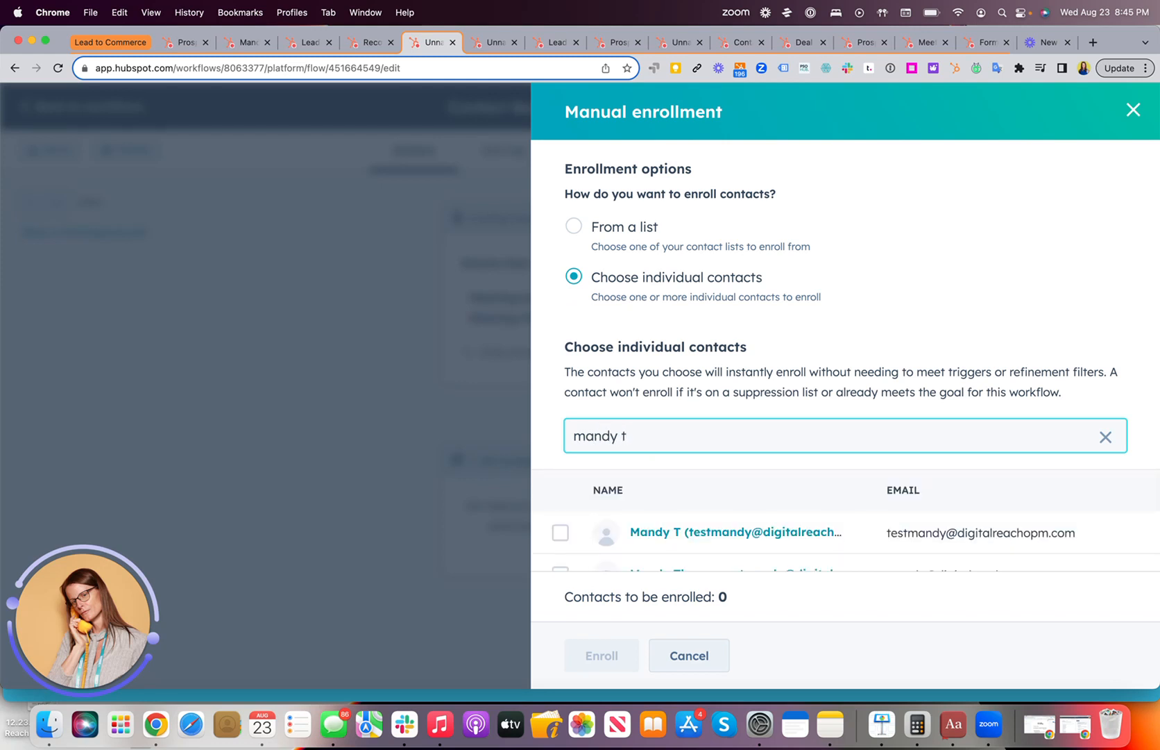
scroll(666, 544, "down", 2)
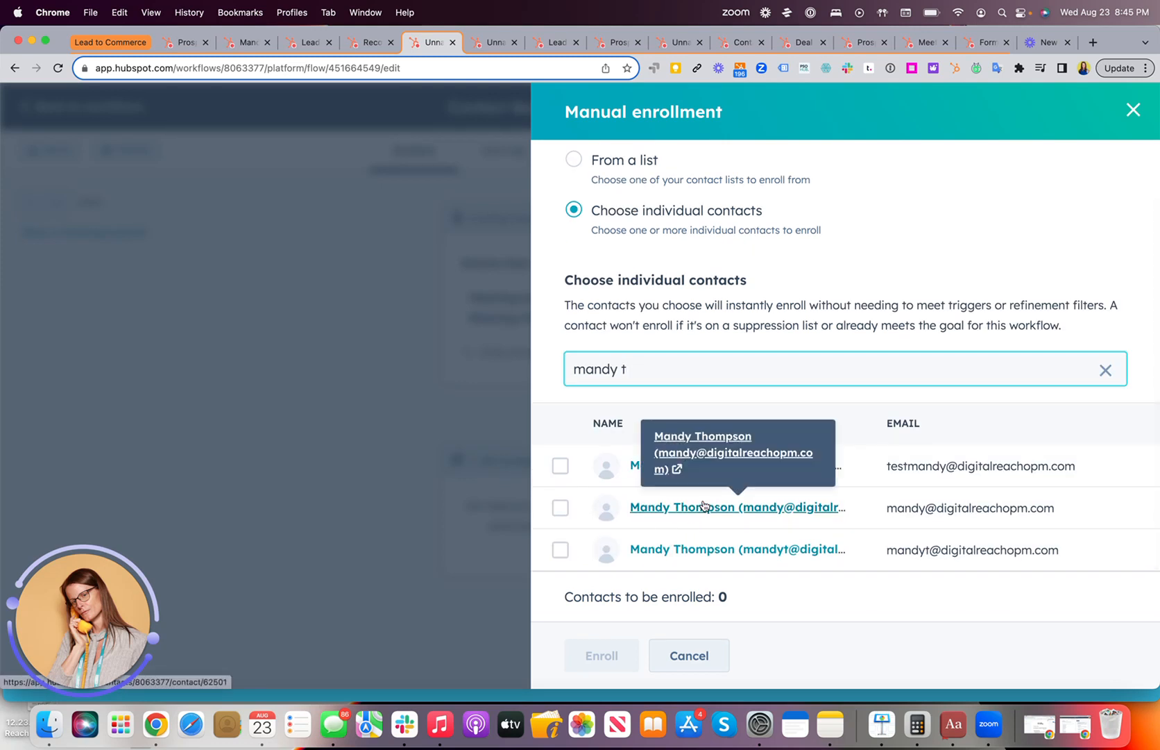
left_click(560, 550)
left_click(614, 657)
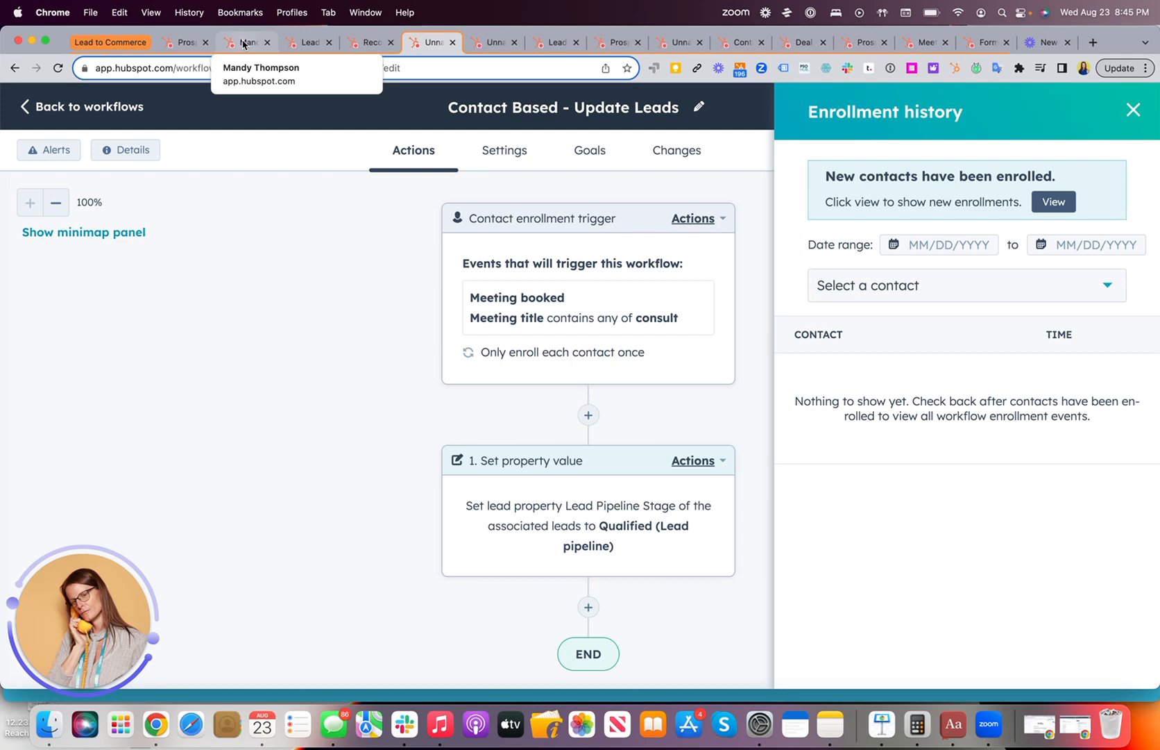
- Discard the unsaved meeting on the contact record and reload the record to check its lead stages
left_click(243, 43)
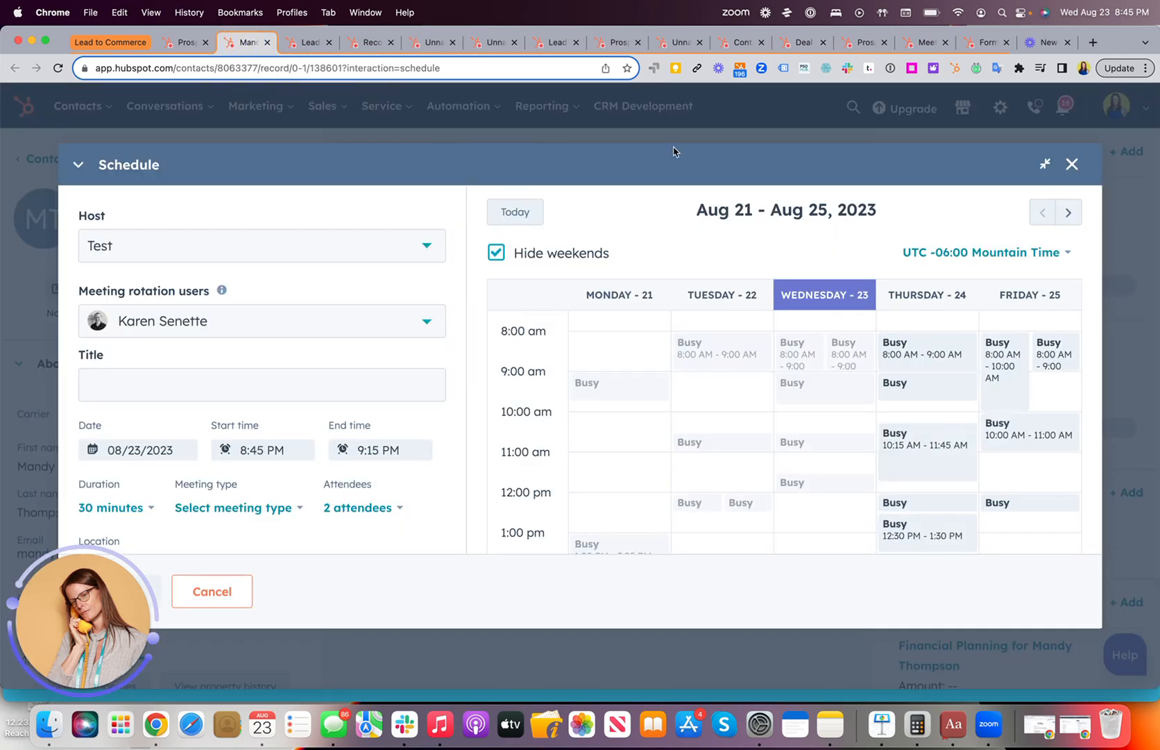
left_click(1073, 164)
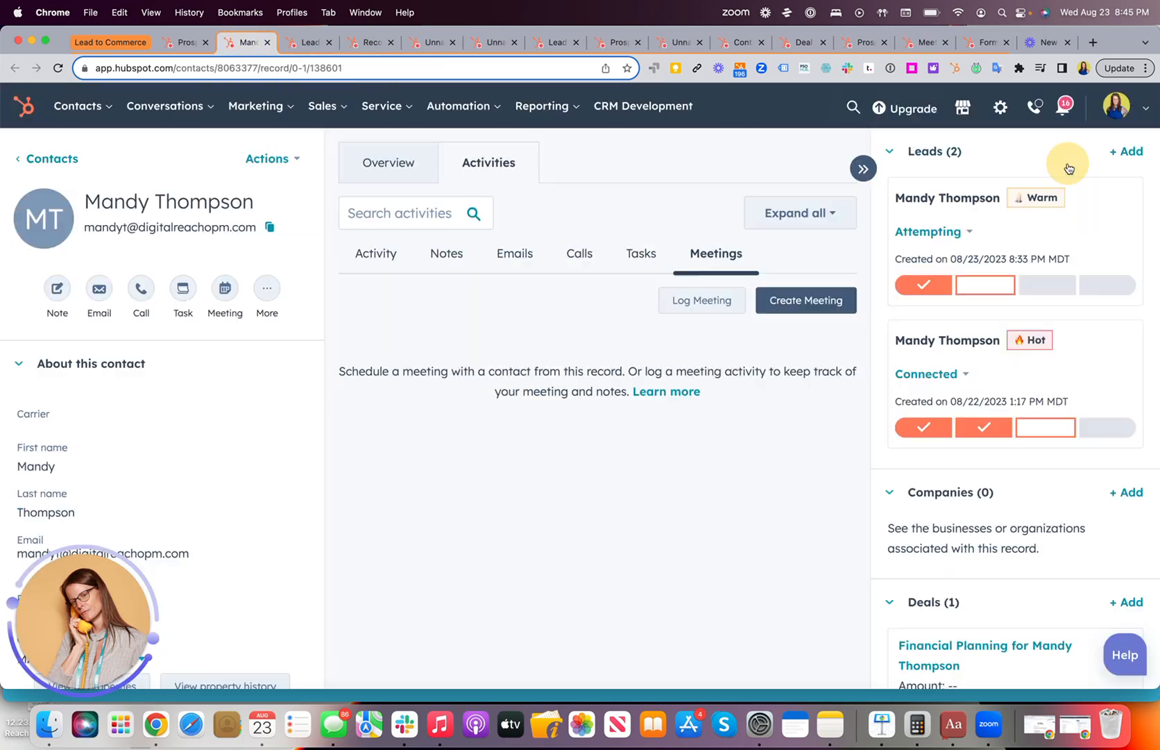
left_click(56, 69)
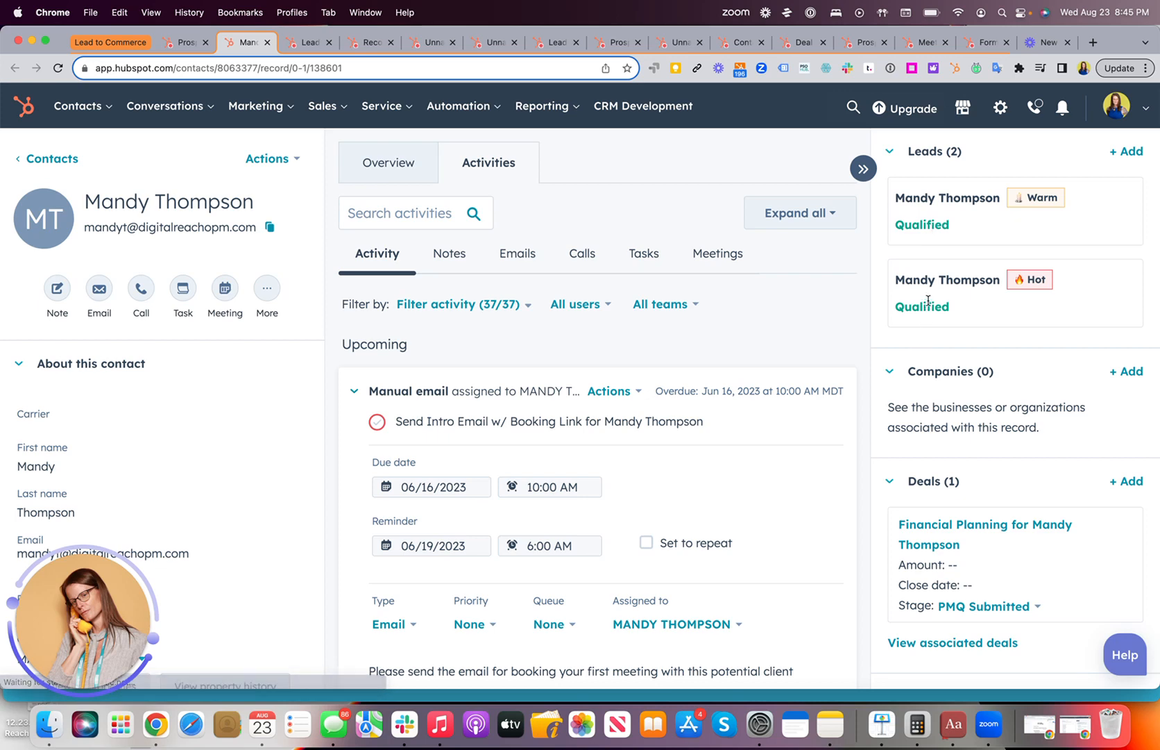
- View the available owners for the Contact owner property in the contact's details
scroll(215, 492, "down", 4)
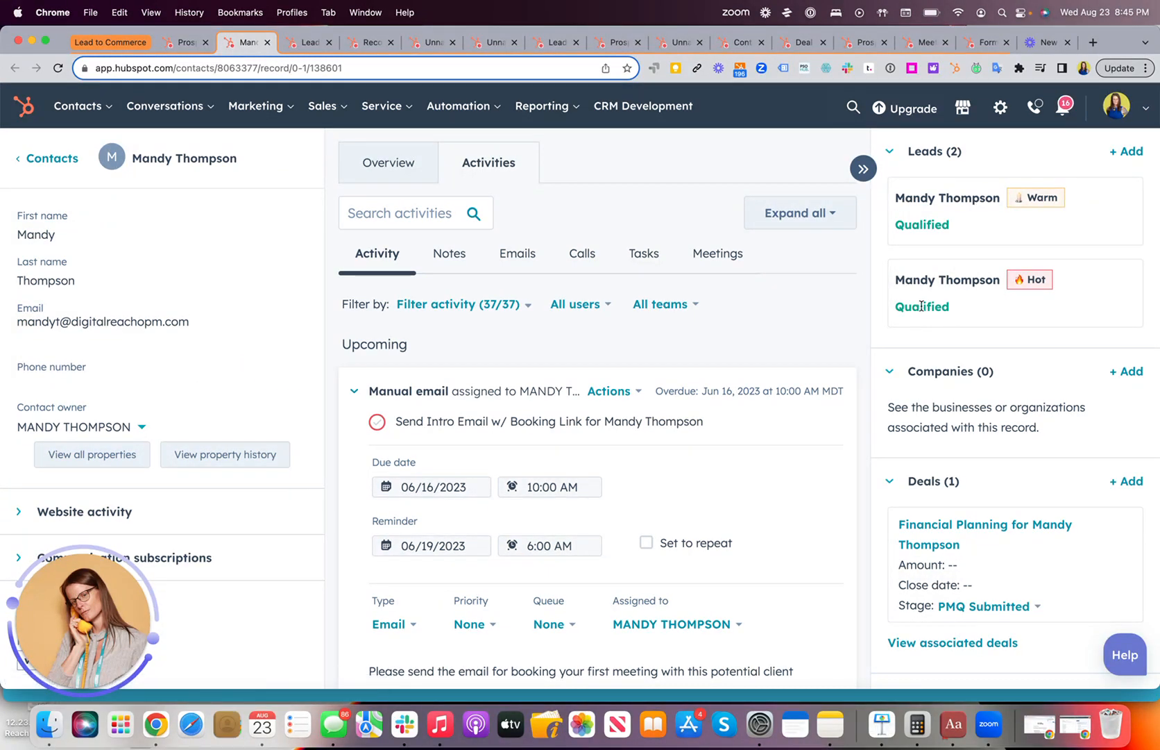
left_click(140, 424)
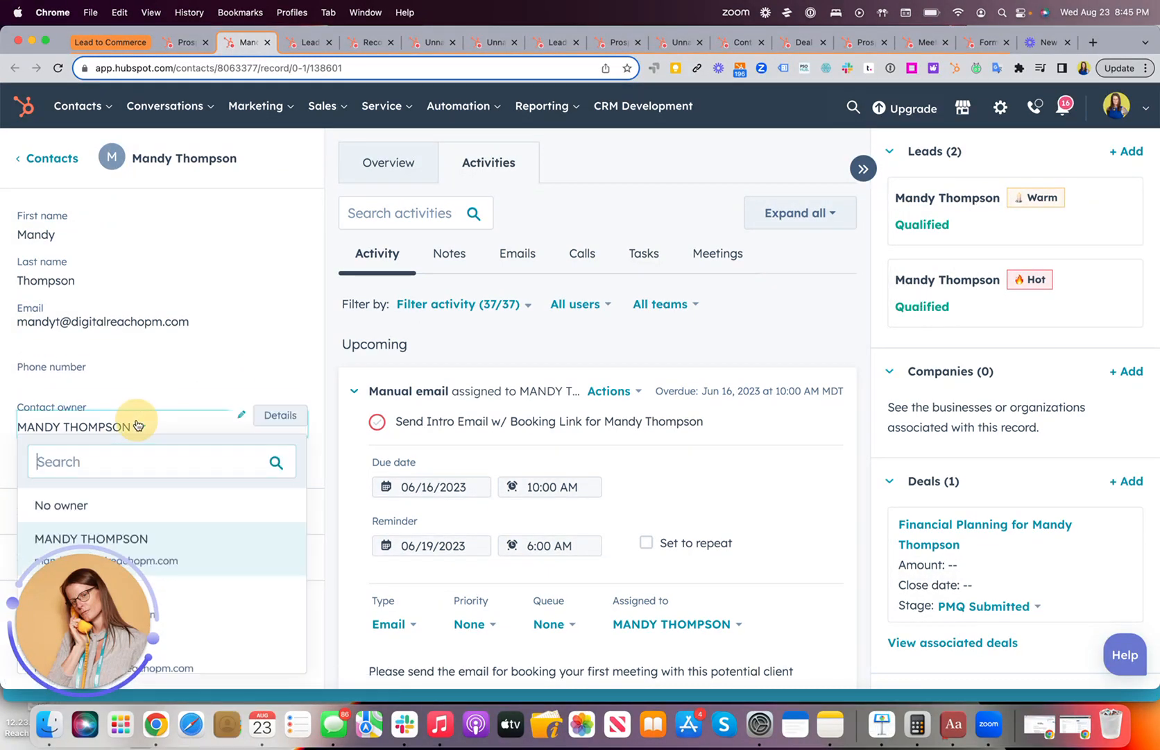
scroll(139, 425, "down", 3)
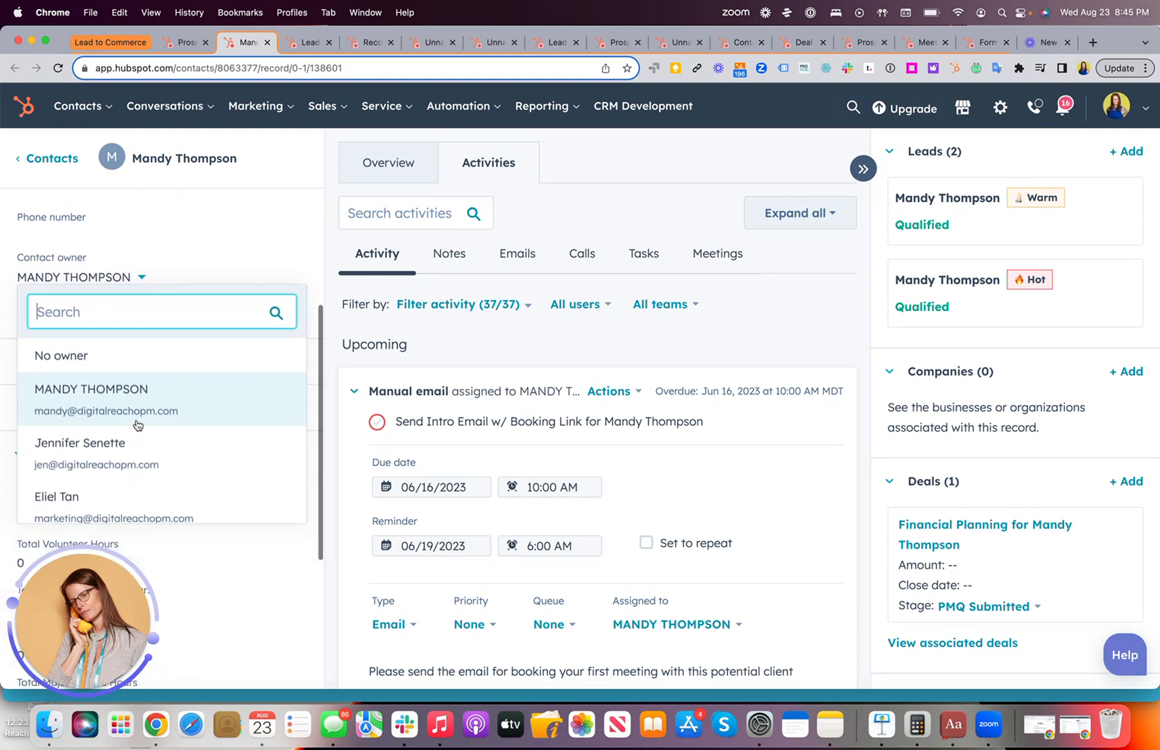
scroll(158, 371, "down", 2)
scroll(149, 373, "up", 2)
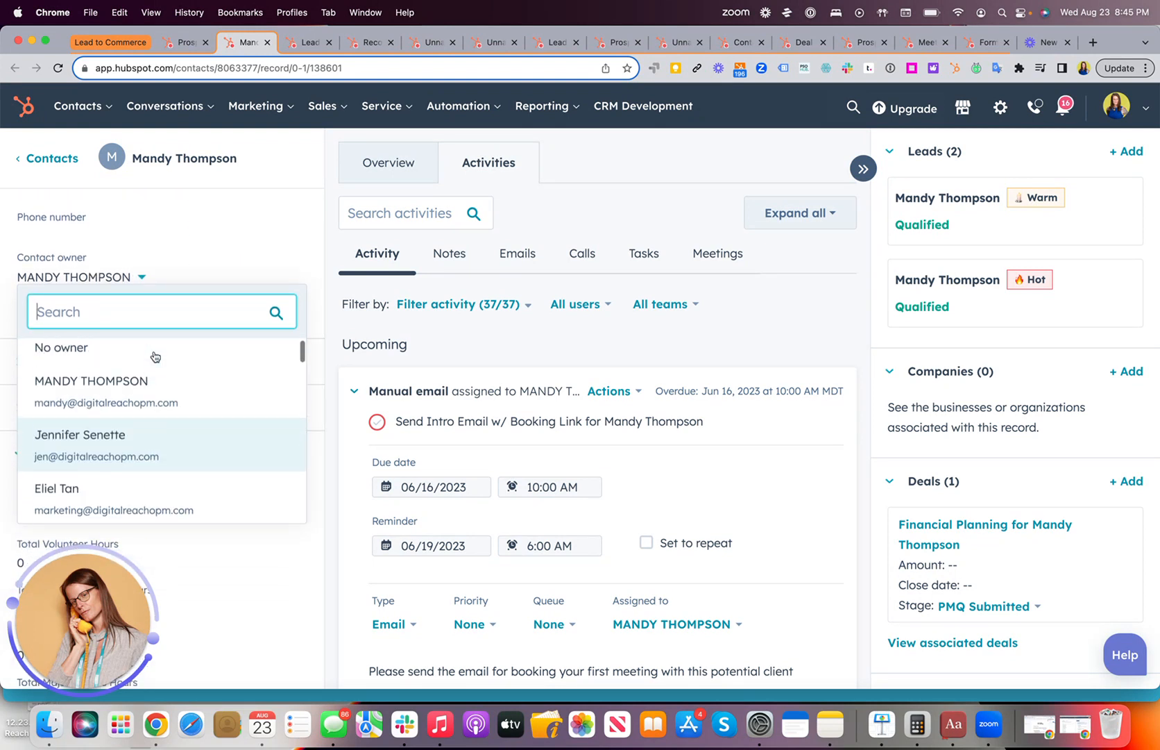
left_click(257, 212)
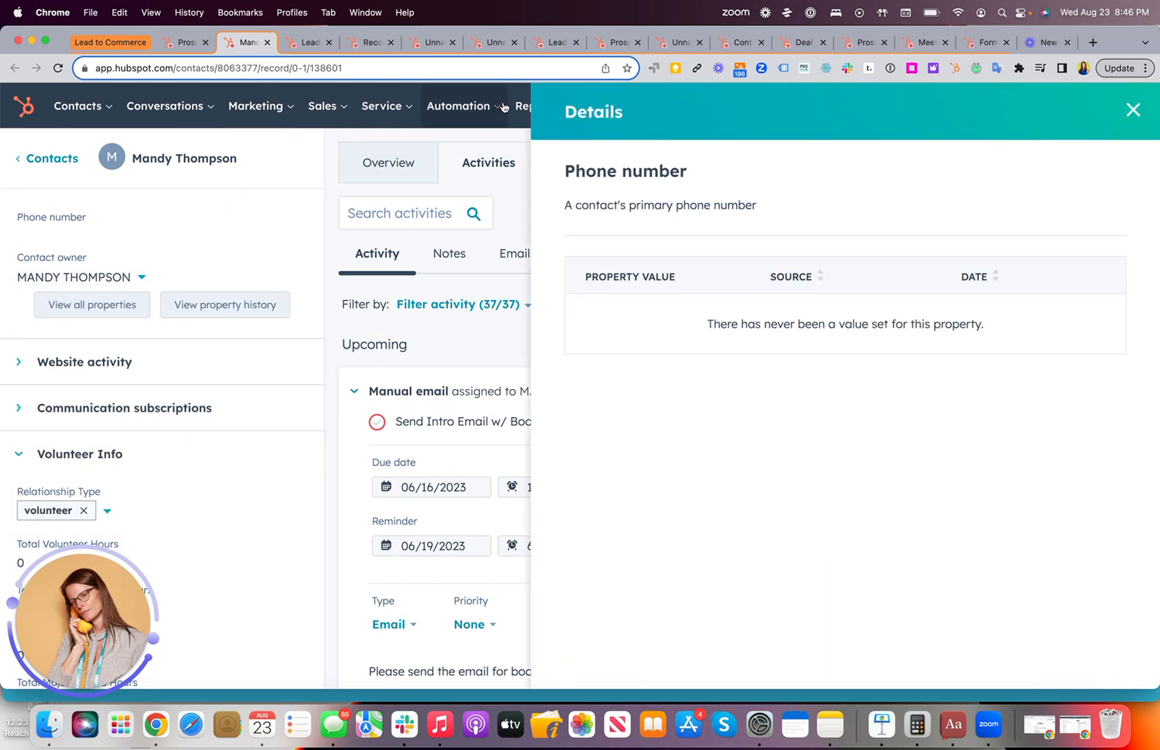
left_click(1133, 108)
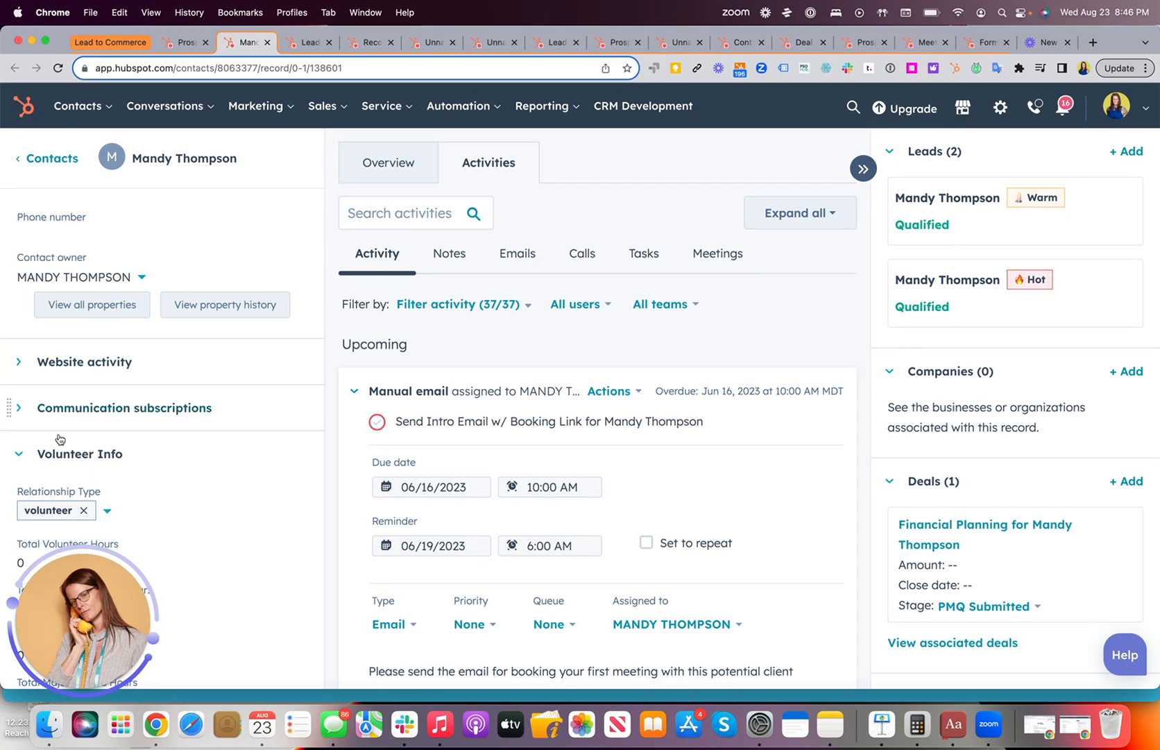
- Reassign the contact to the second user listed among the available contact owners and save the property change
scroll(62, 444, "down", 3)
scroll(70, 333, "up", 4)
left_click(76, 320)
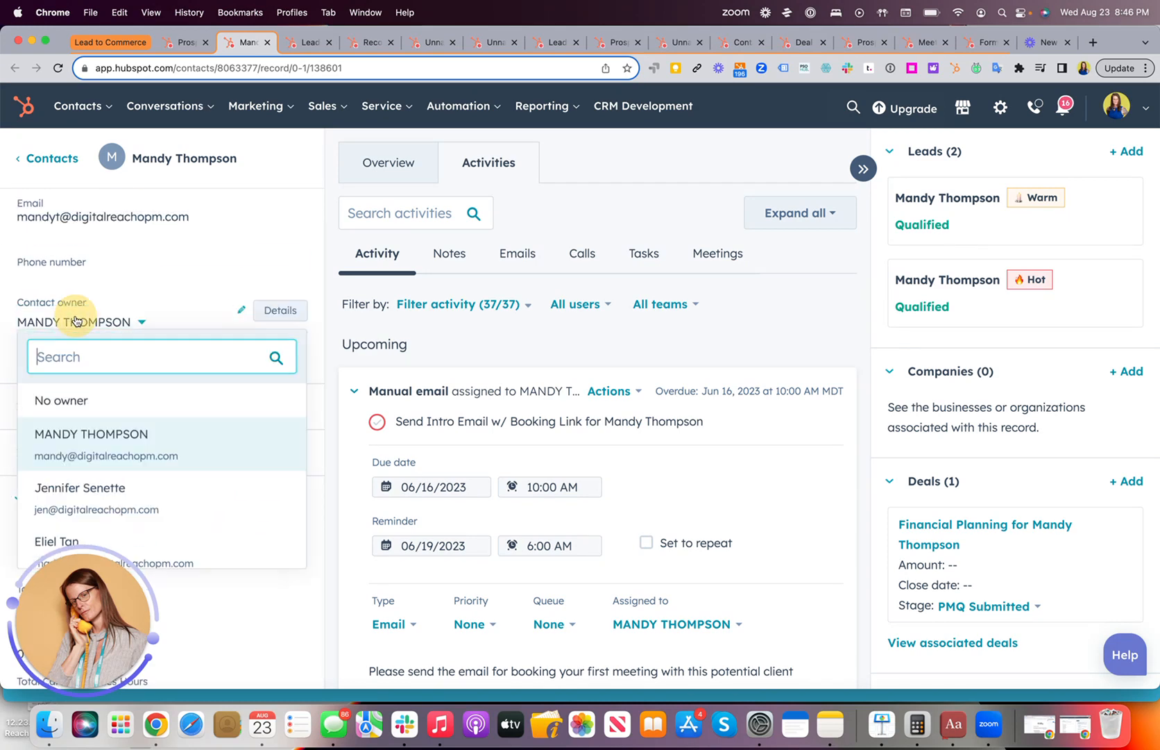
scroll(122, 423, "down", 1)
left_click(122, 443)
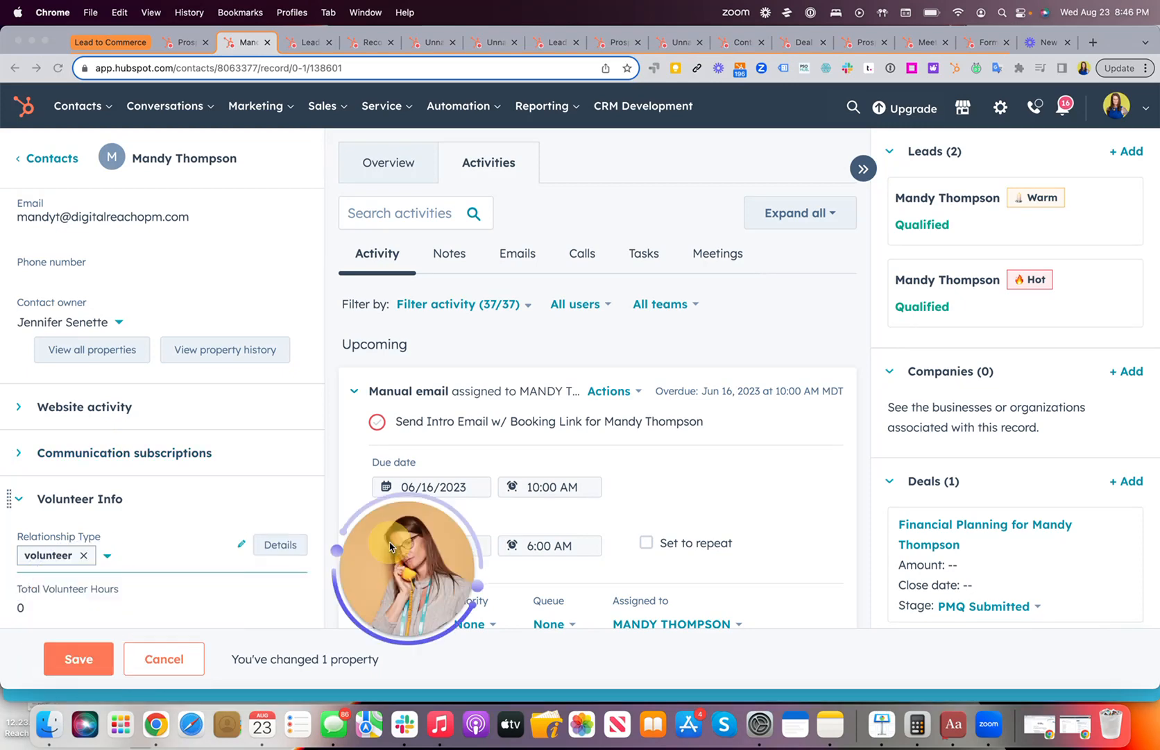
left_click(78, 658)
- Go to the Prospecting leads list and open the preview of the Expert Leadership company lead in the Attempting stage
left_click(195, 41)
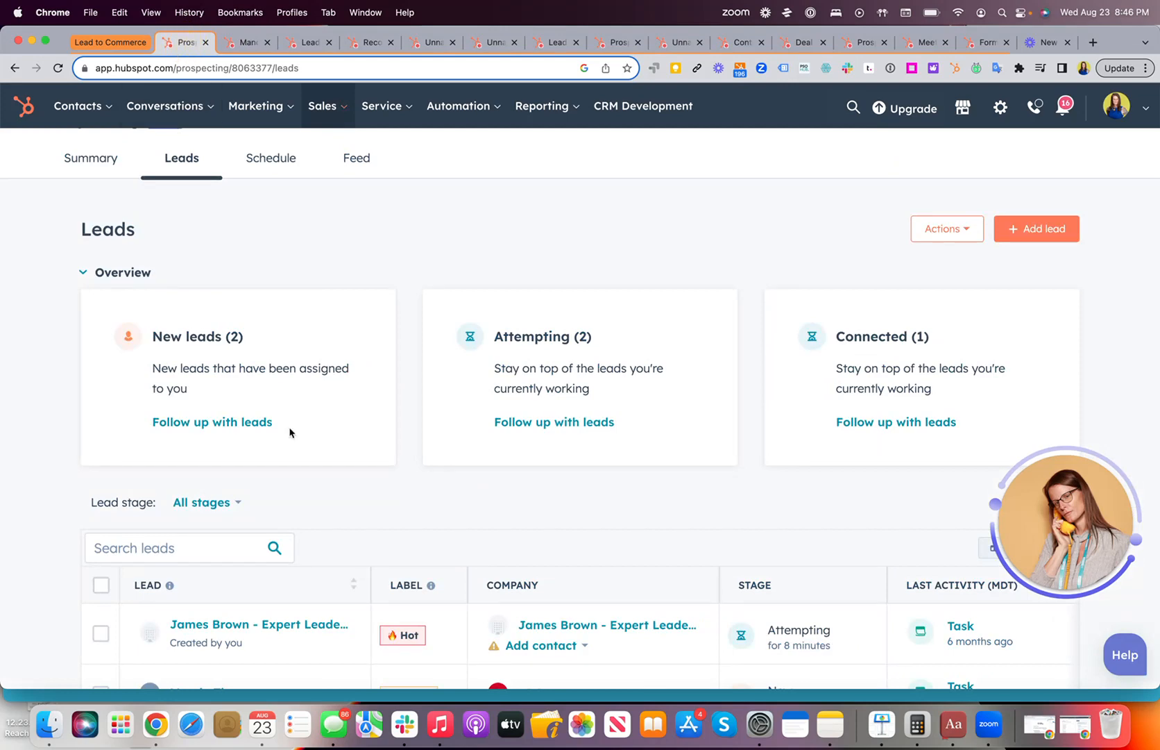
scroll(290, 430, "down", 4)
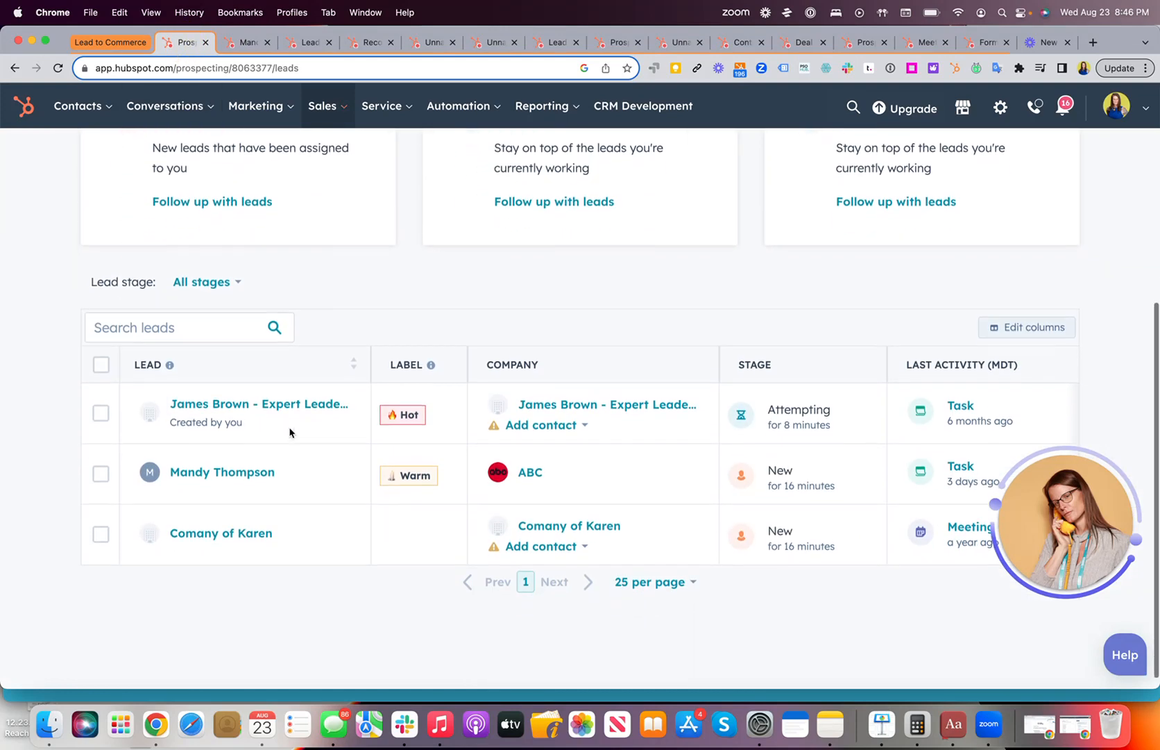
left_click(226, 402)
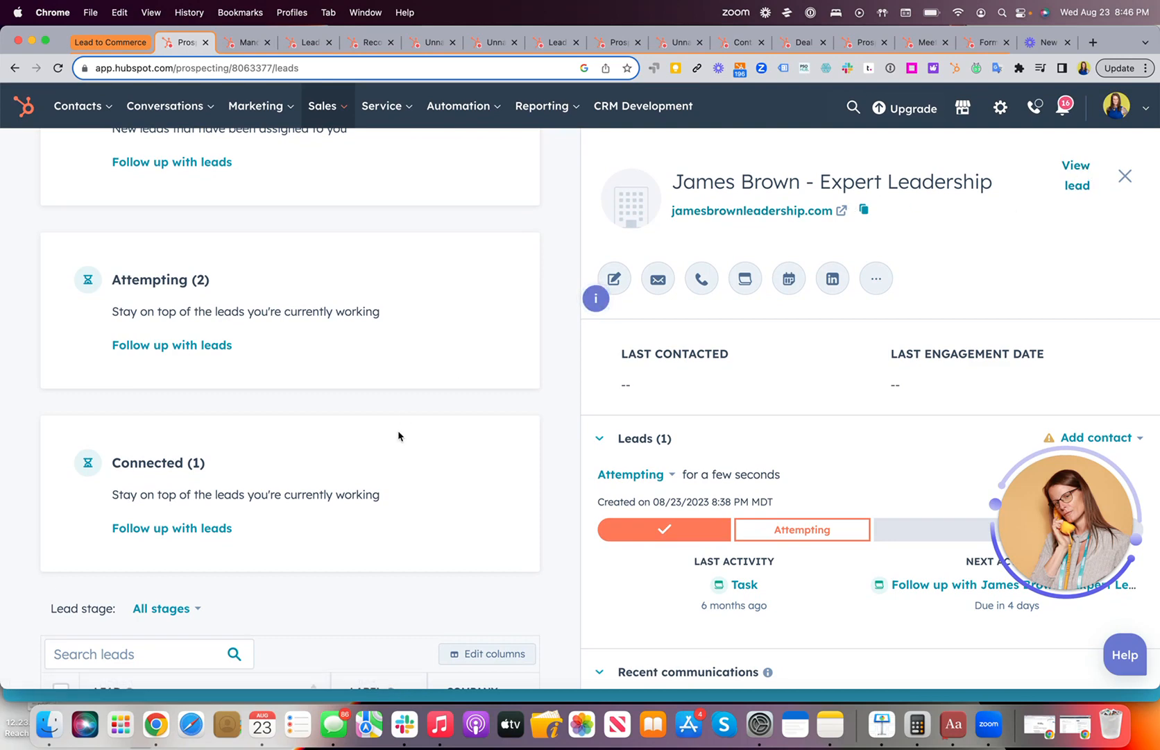
scroll(398, 434, "up", 5)
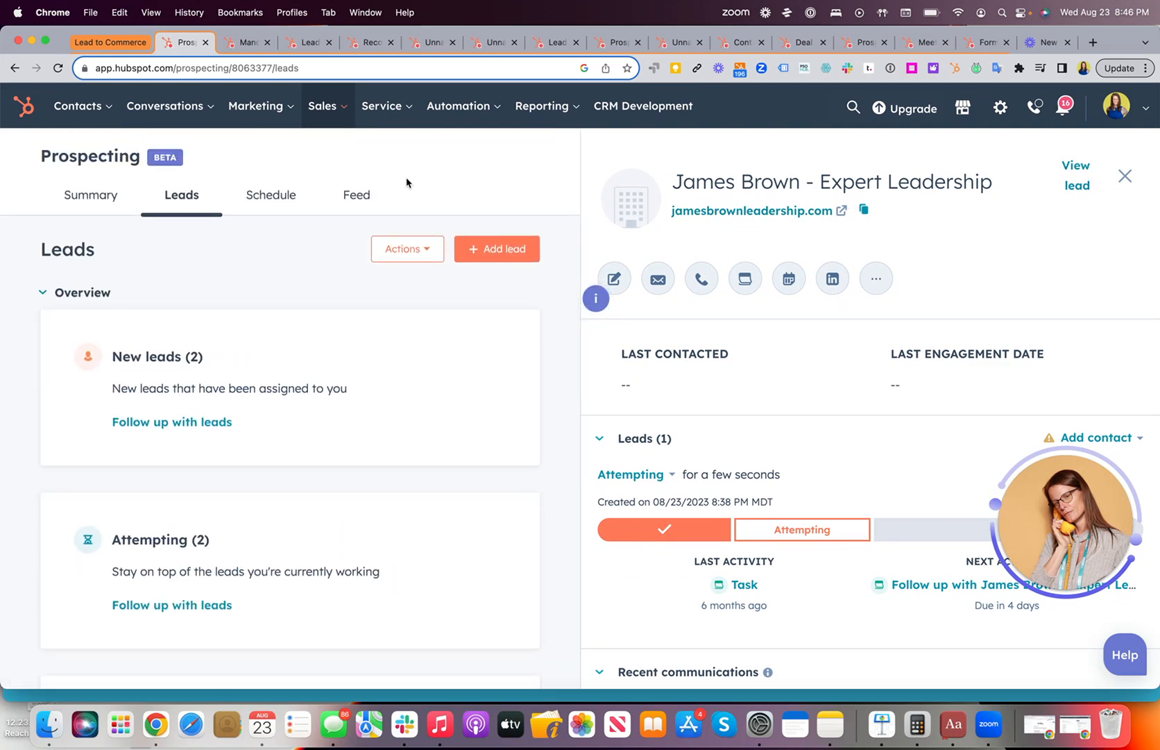
- Look through the previewed lead's details, view the lead in full and open its company record
left_click(876, 279)
left_click(986, 254)
scroll(986, 254, "down", 5)
scroll(986, 254, "up", 4)
scroll(986, 254, "up", 1)
left_click(1078, 186)
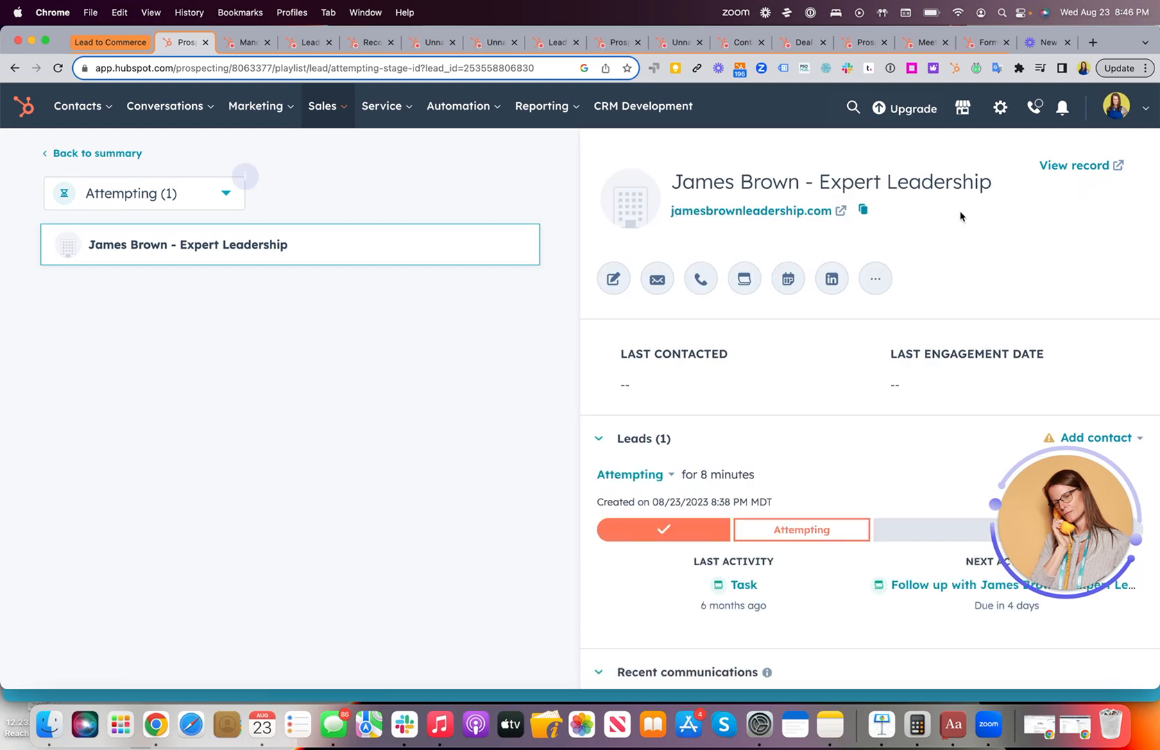
left_click(1072, 167)
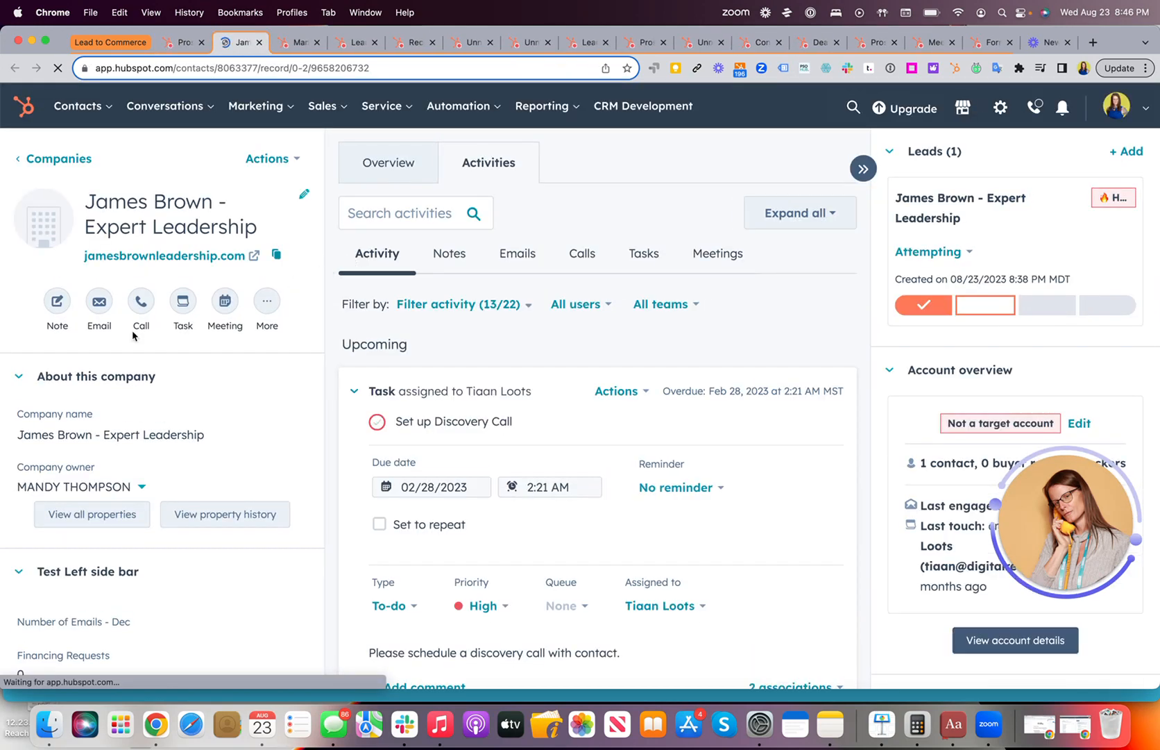
- Move the Expert Leadership lead on the company record to the Connected stage
left_click(80, 491)
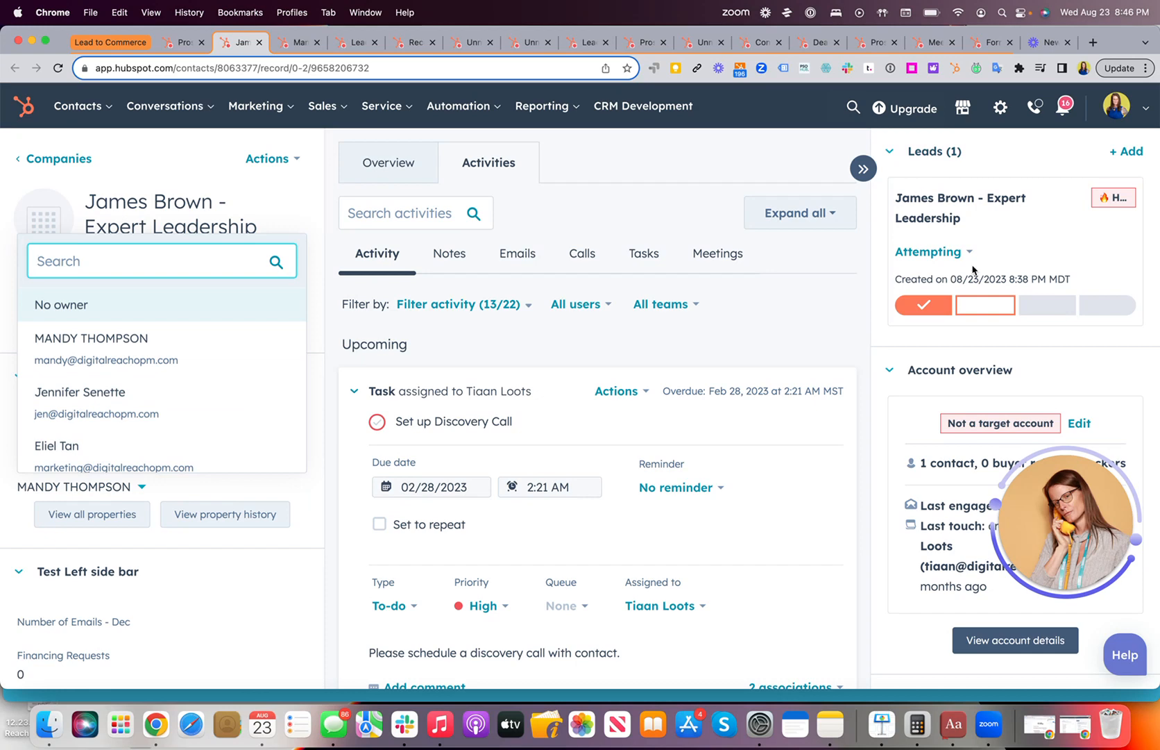
left_click(956, 252)
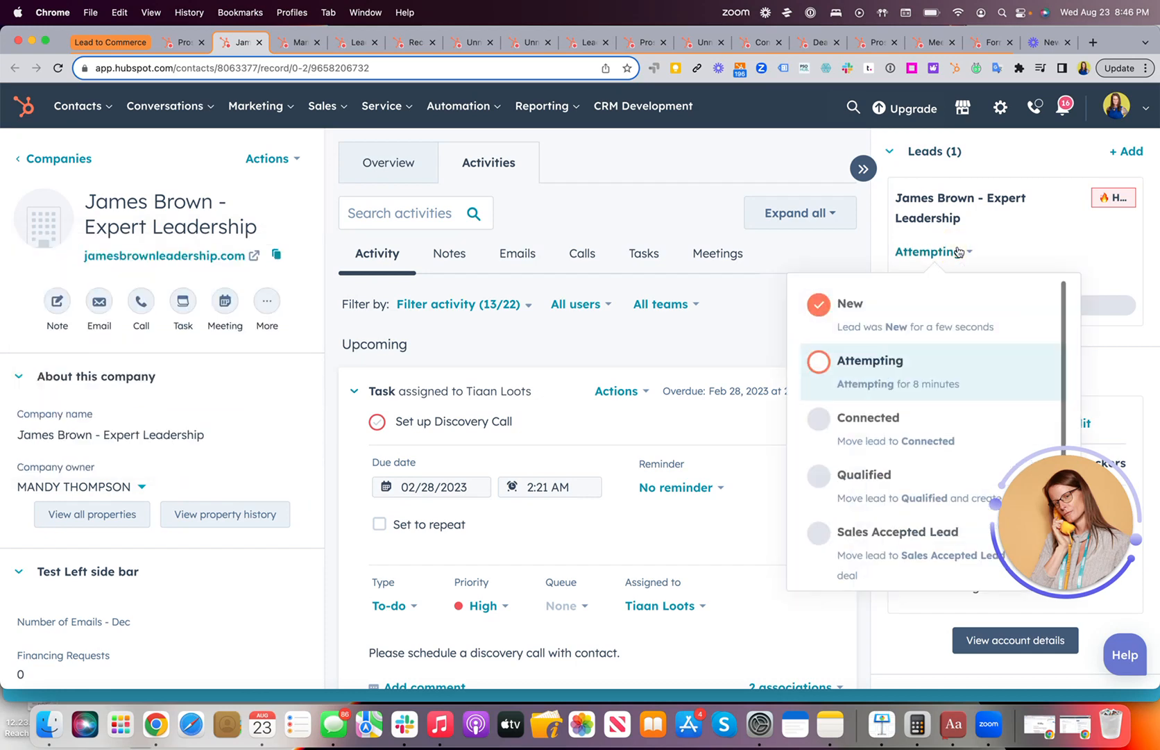
left_click(902, 423)
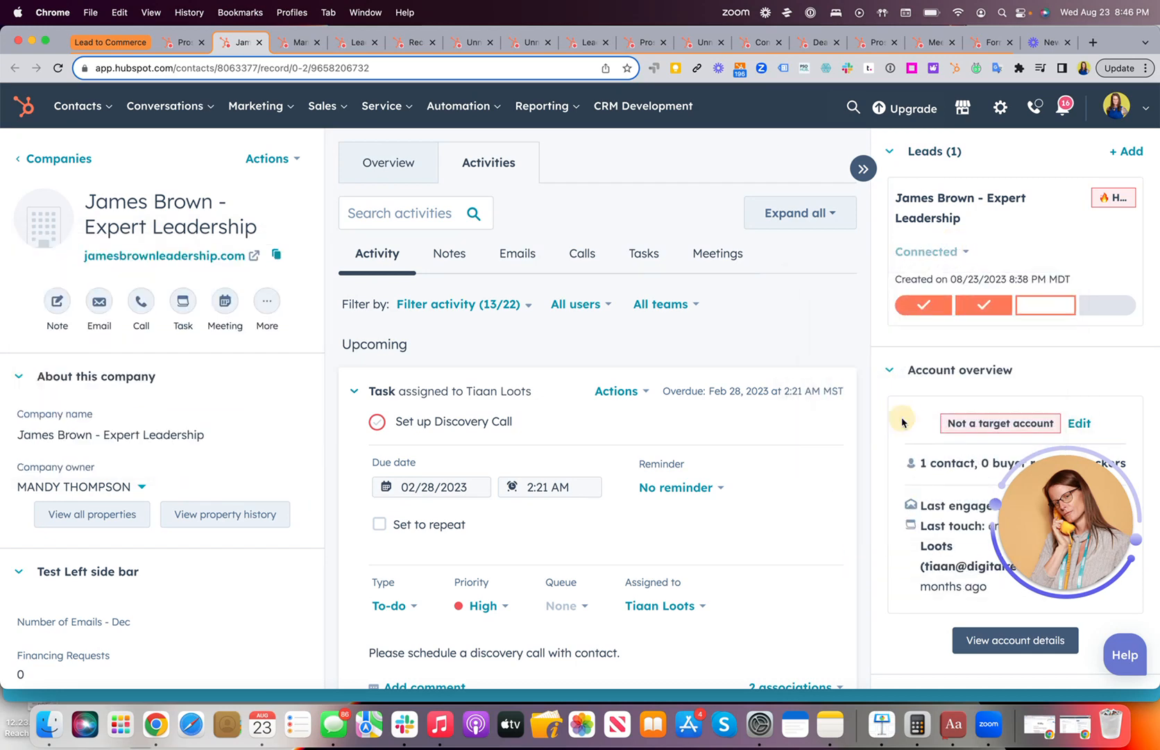
- Reassign the company to the second user listed among the available owners, save it, and view the lead's stage options without changing them
left_click(85, 485)
left_click(86, 397)
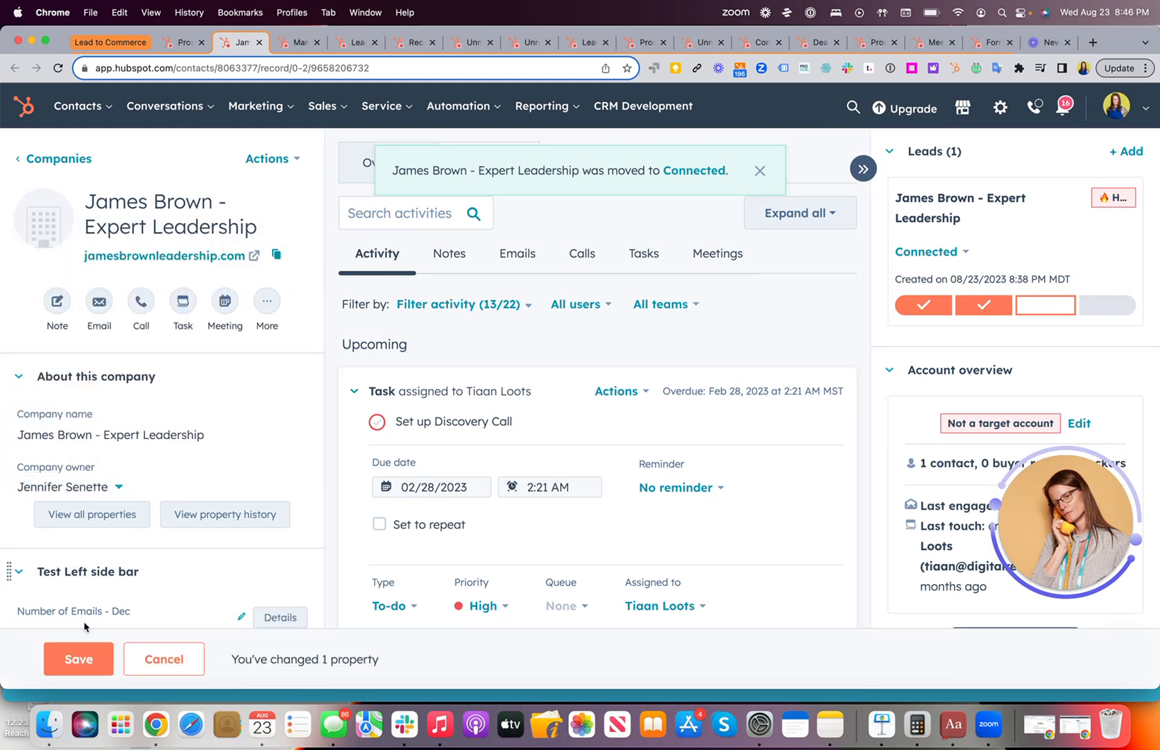
left_click(78, 658)
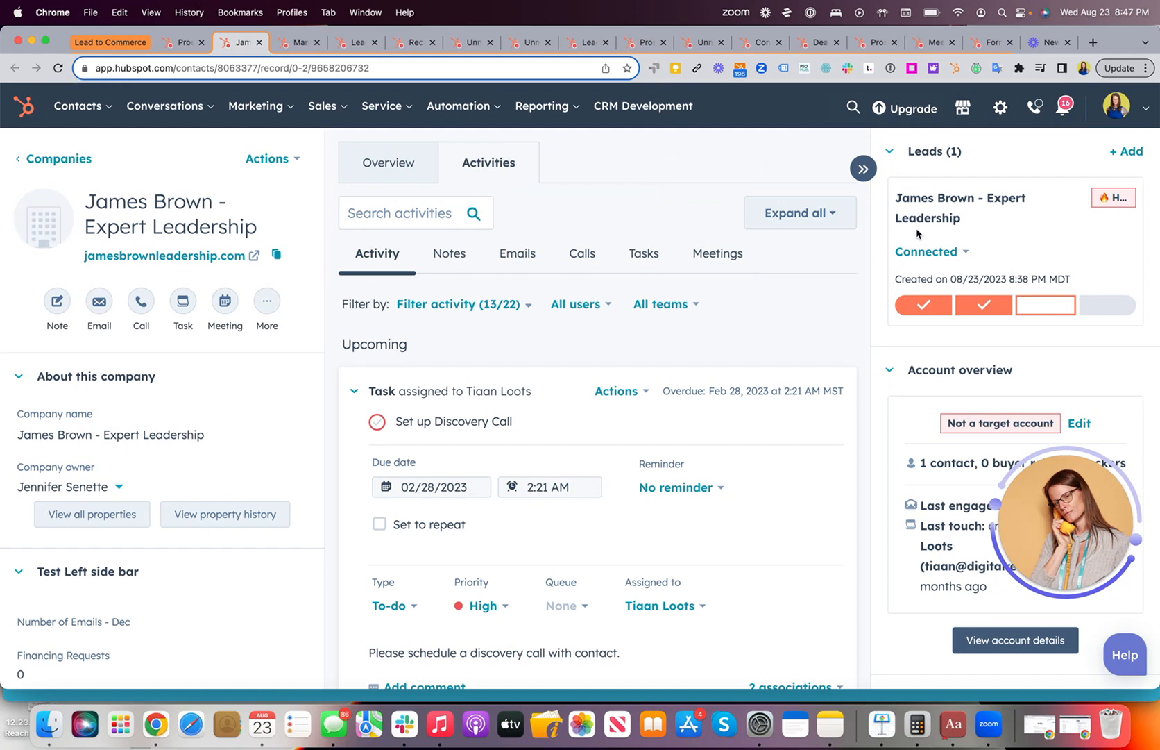
left_click(950, 258)
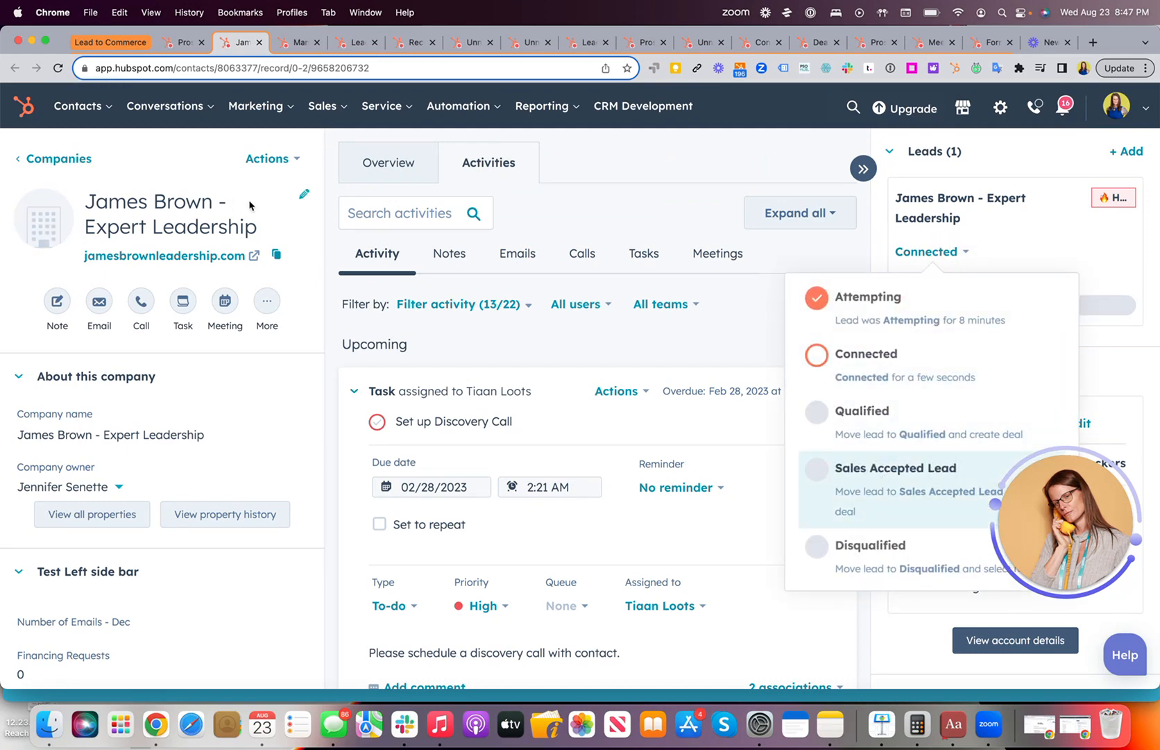
left_click(179, 147)
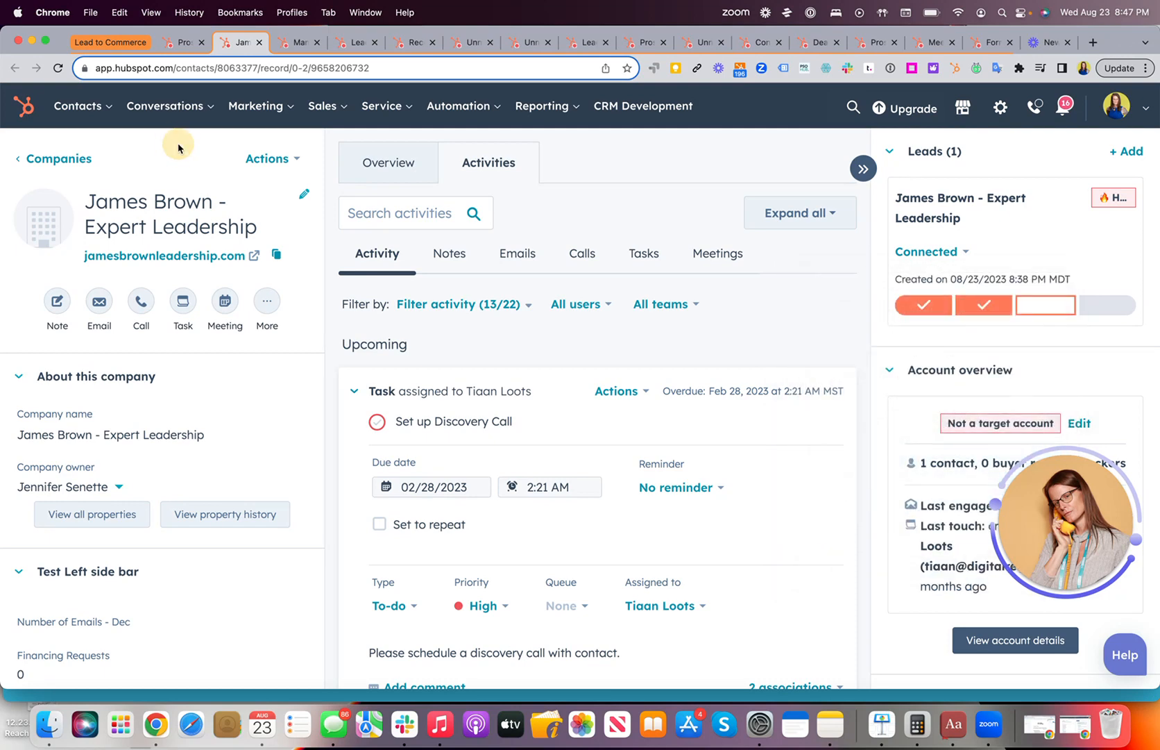
- Reload Prospecting, review the summary's lead section, and check the Leads list for the leads still assigned to the current owner
left_click(183, 44)
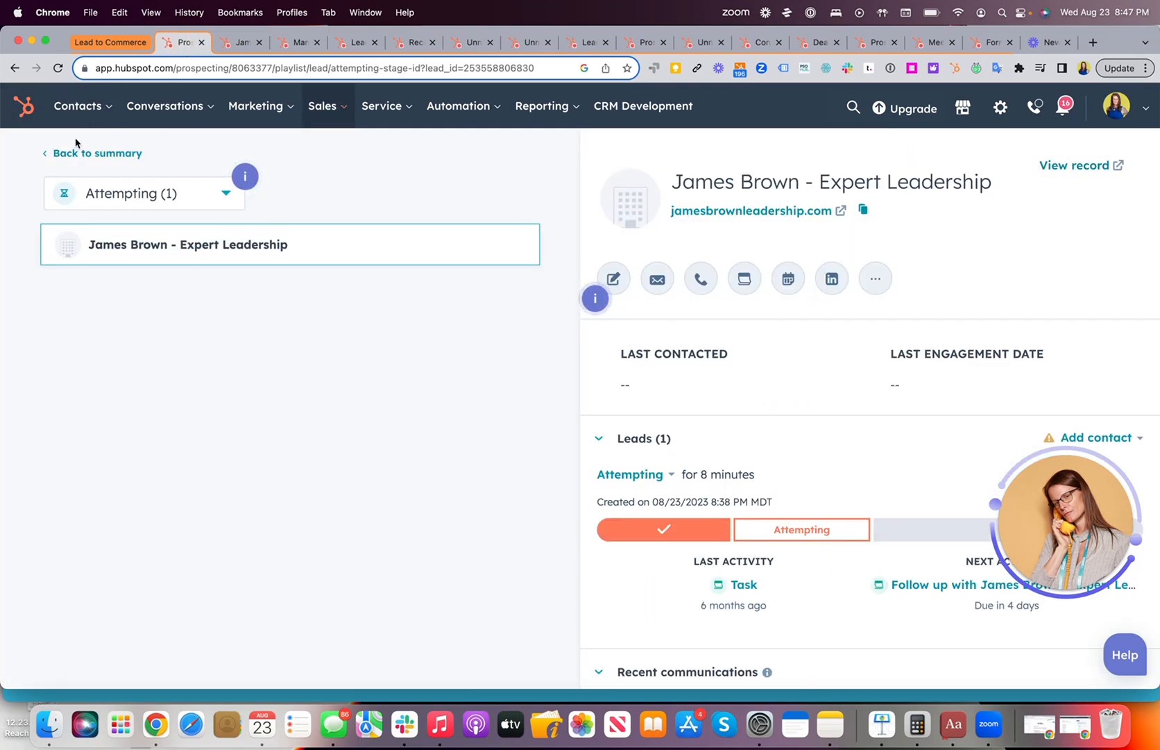
left_click(54, 71)
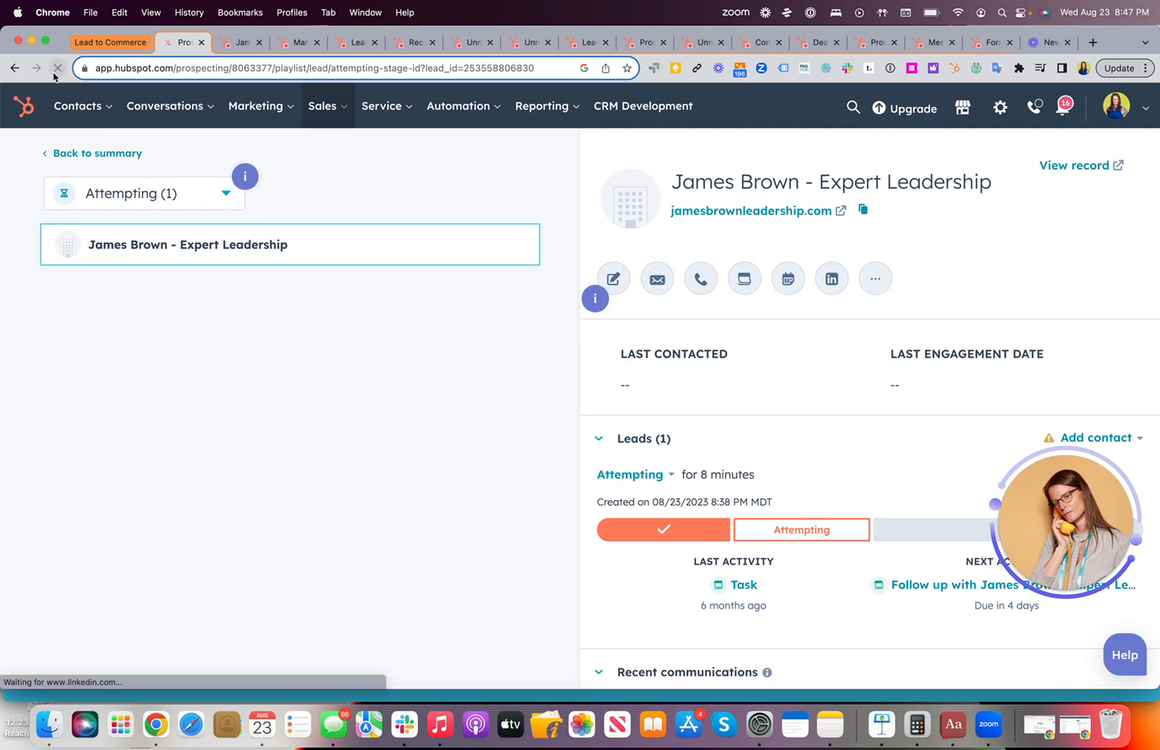
left_click(90, 153)
scroll(241, 401, "down", 15)
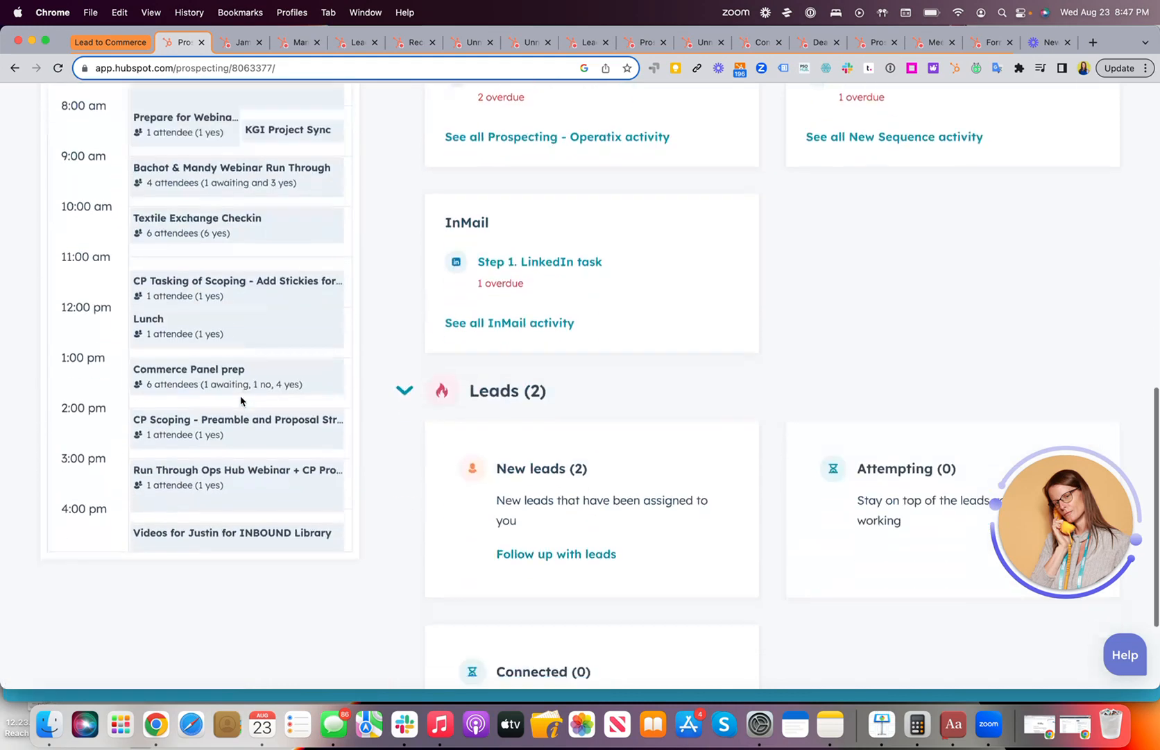
scroll(388, 322, "up", 15)
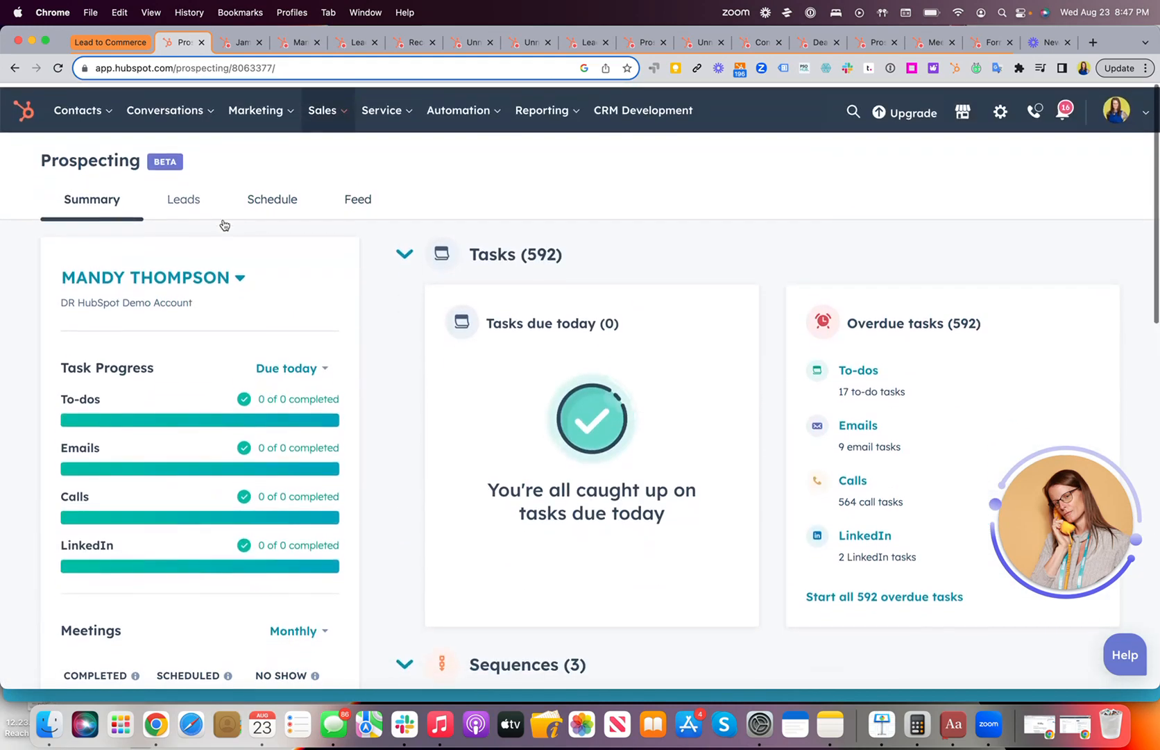
left_click(182, 195)
scroll(375, 278, "down", 3)
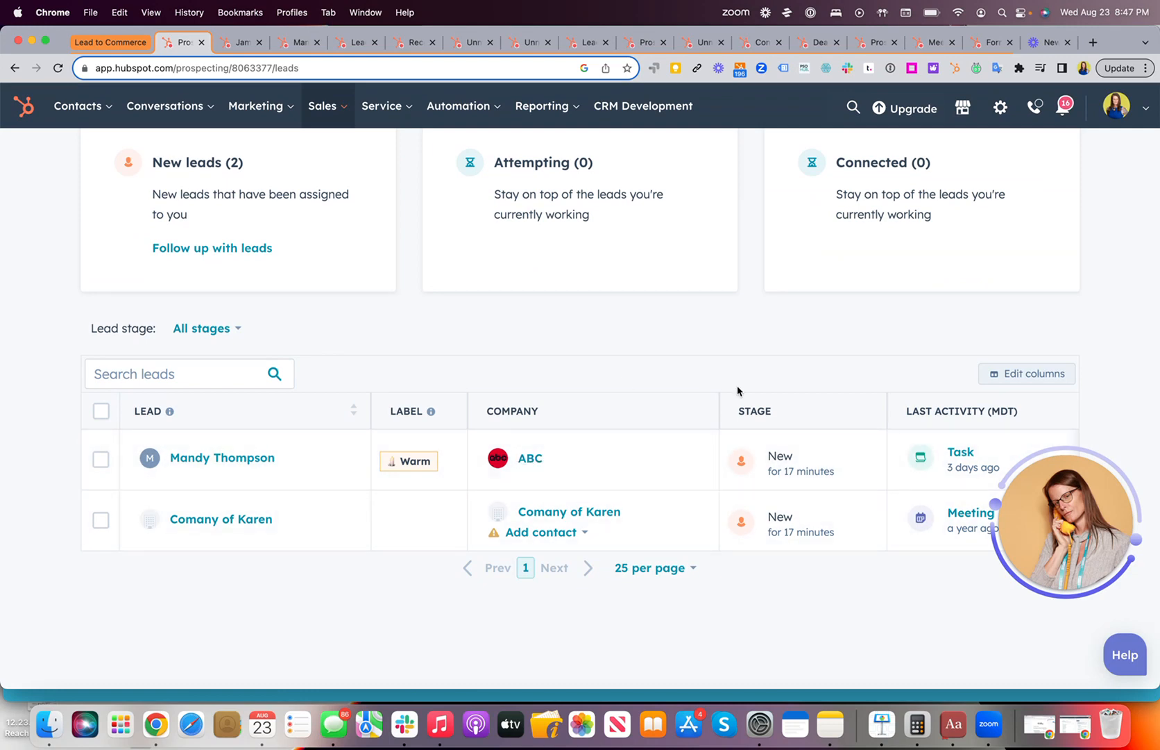
scroll(326, 514, "up", 3)
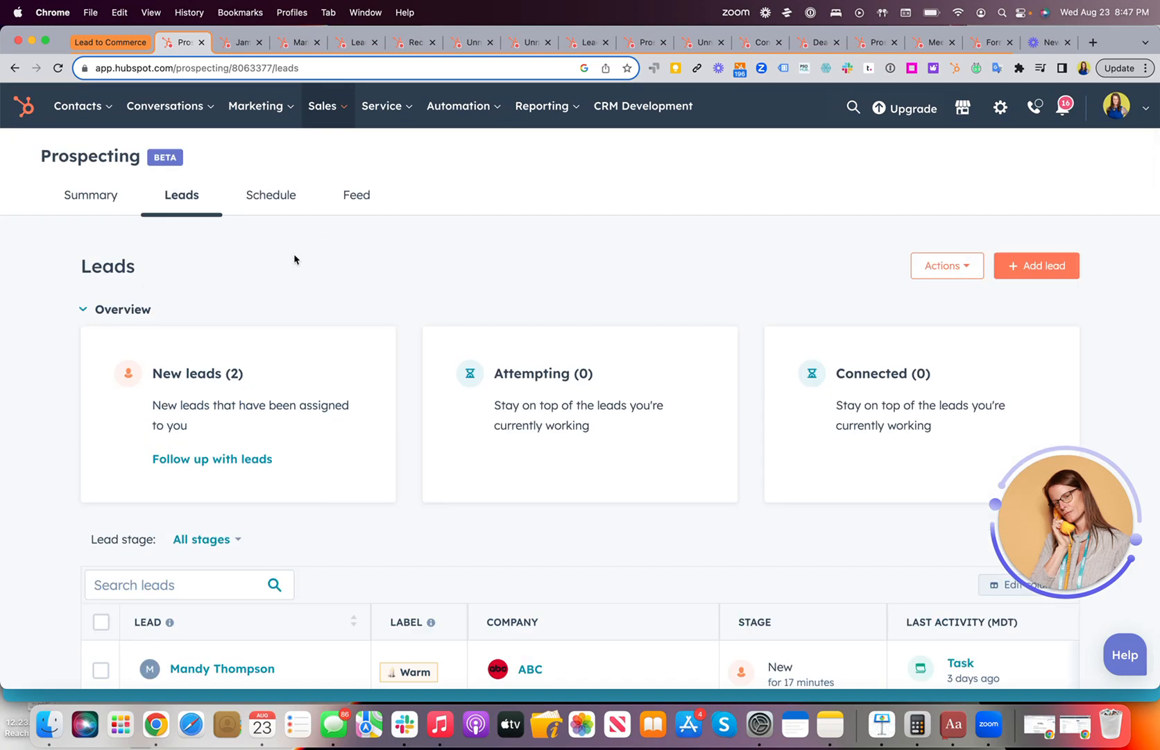